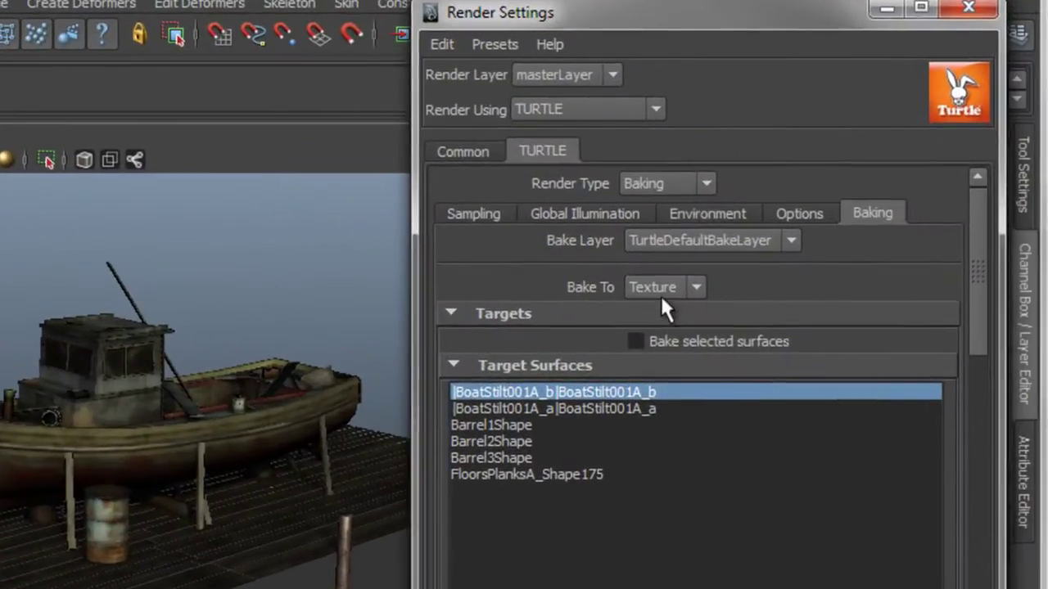
# Switch the Turtle baking Bake To option from Texture to Vertices
pyautogui.click(667, 288)
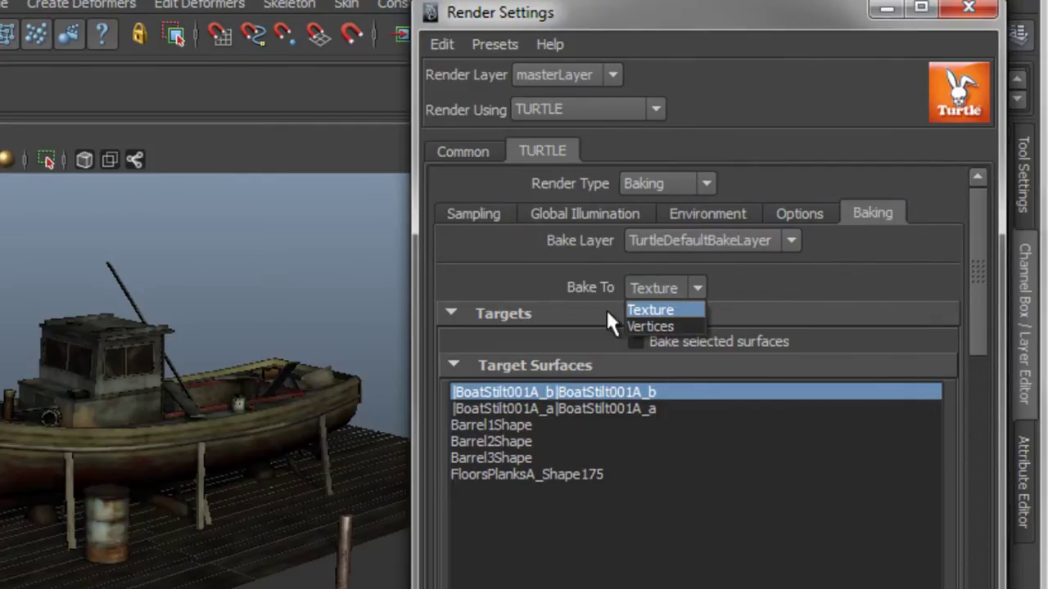
pyautogui.click(649, 327)
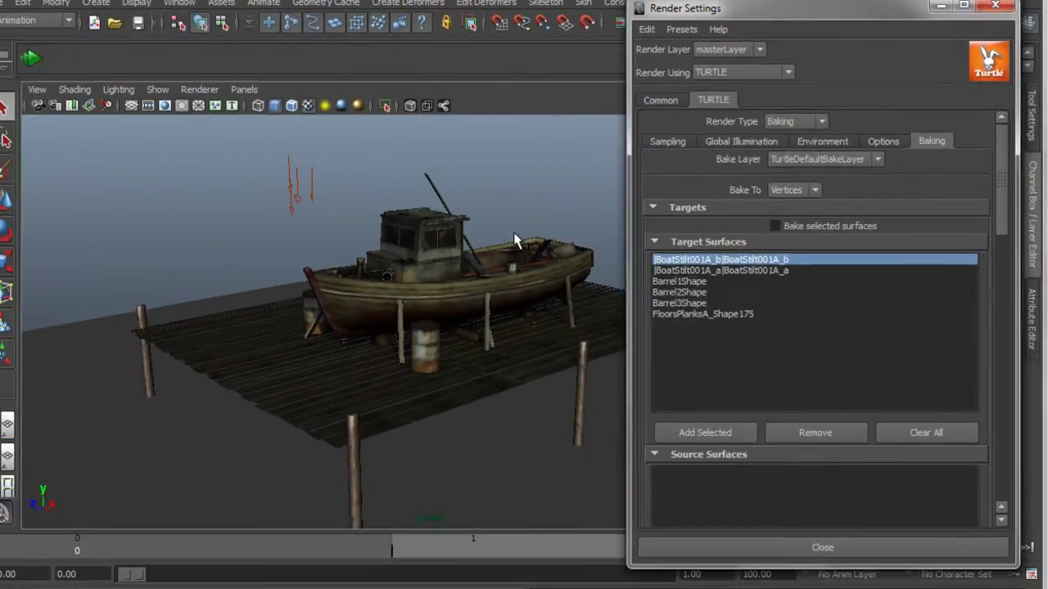
# Collapse Texture Bake Settings, swap Full Shading for Illumination and Indirect Illumination outputs, then close
pyautogui.scroll(-5, 860, 335)
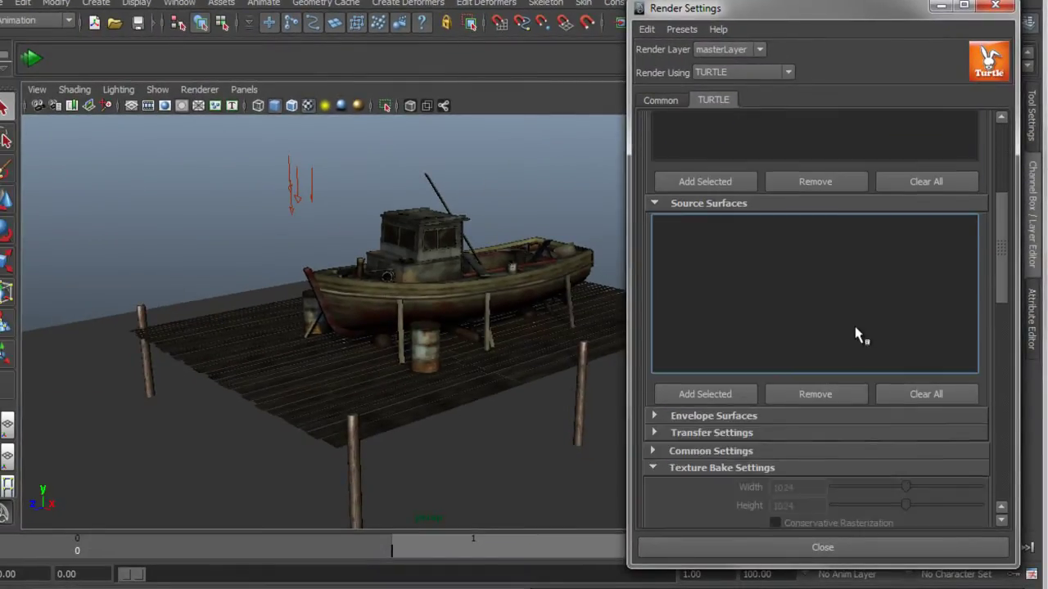
pyautogui.scroll(-5, 856, 334)
pyautogui.scroll(3, 856, 334)
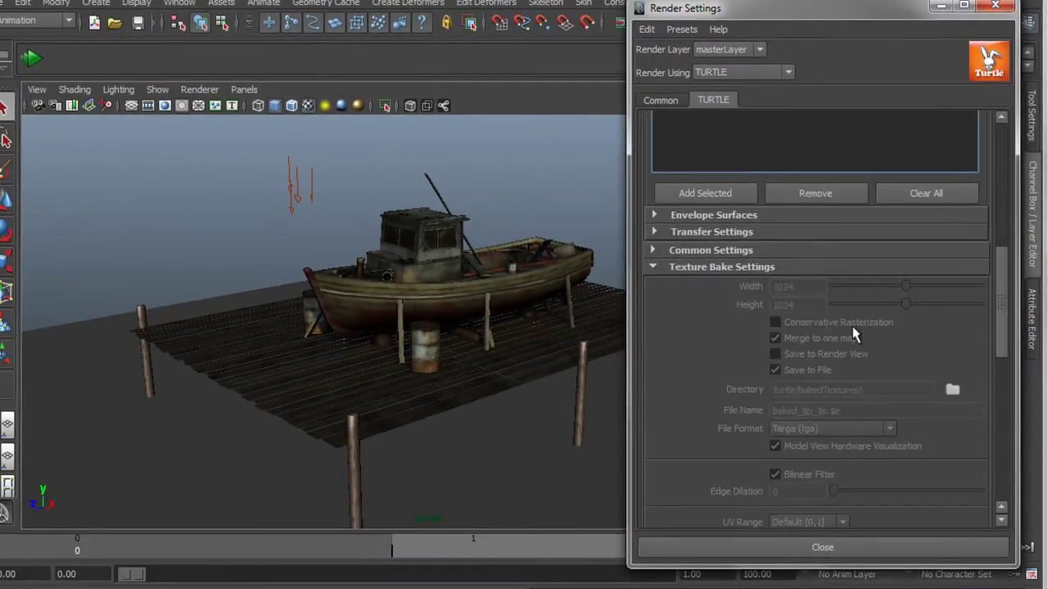
pyautogui.scroll(-1, 653, 273)
pyautogui.click(653, 216)
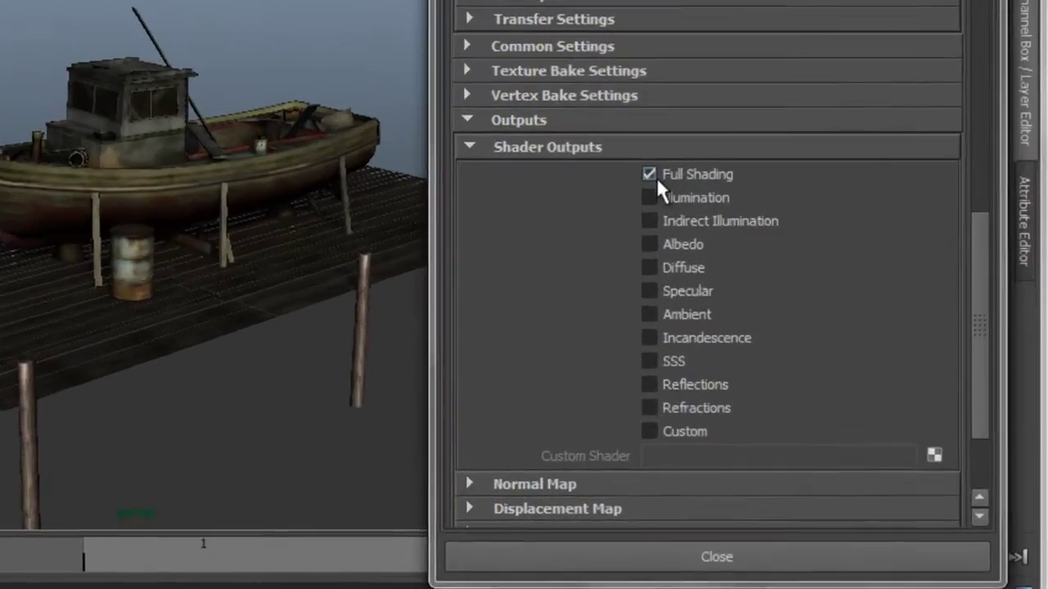
pyautogui.click(636, 190)
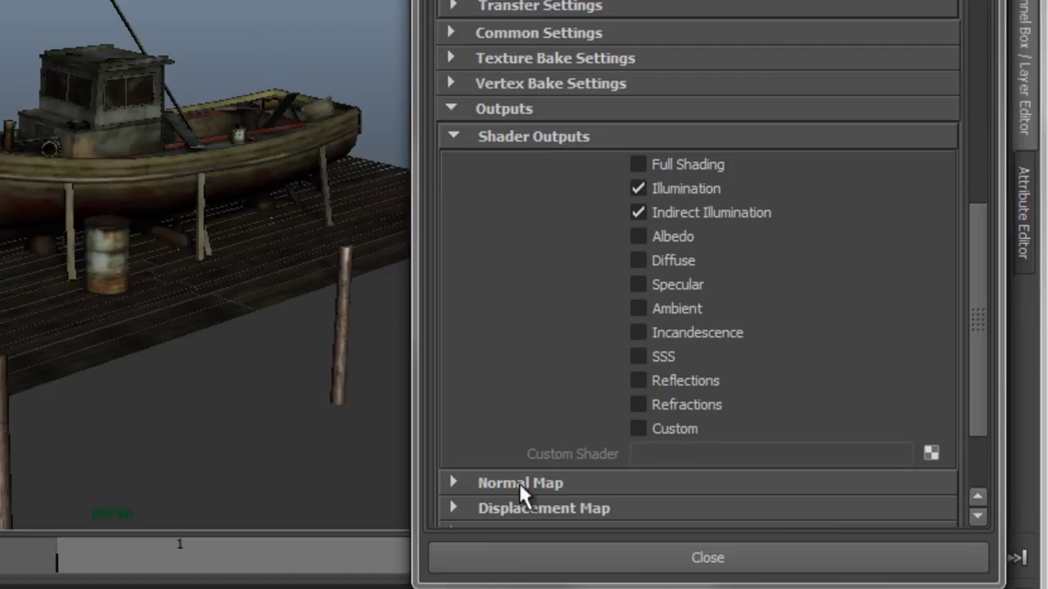
pyautogui.click(708, 557)
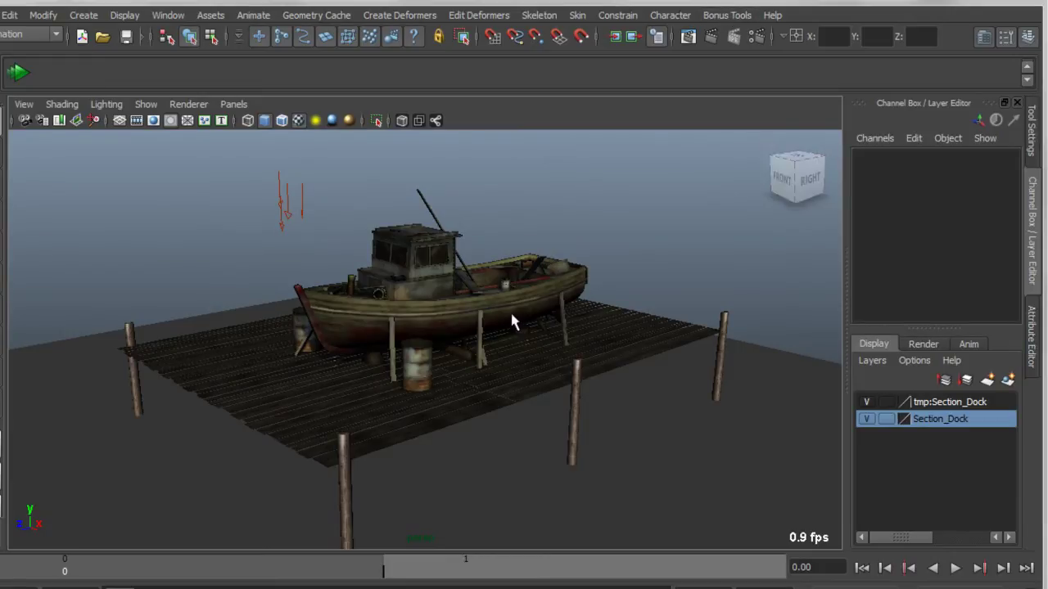
# Open Bonus Tools' Vertex Color Display window, make it shorter, and select the boat
pyautogui.click(718, 16)
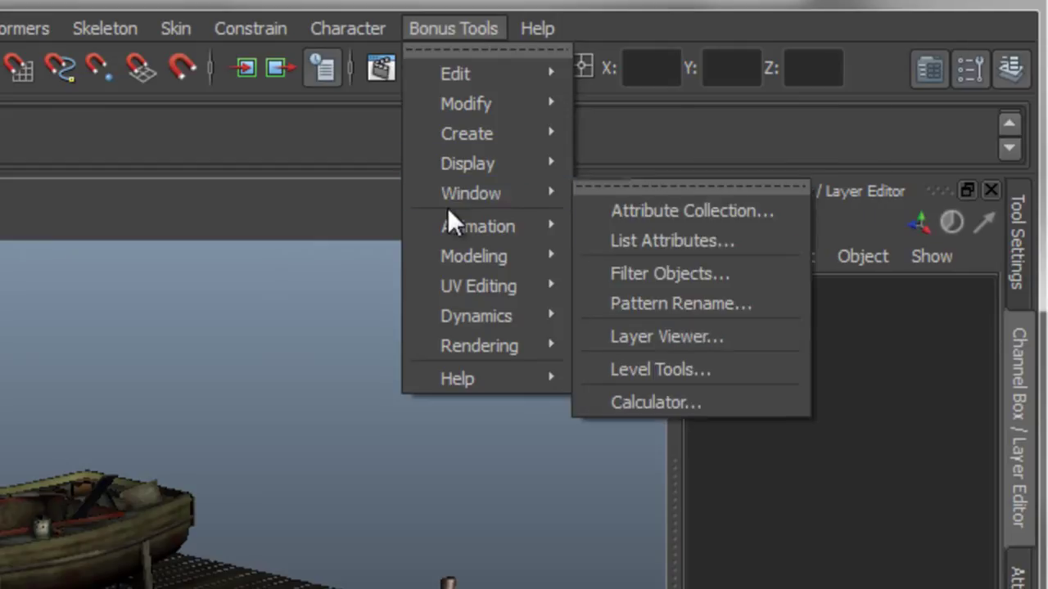
pyautogui.moveTo(456, 168)
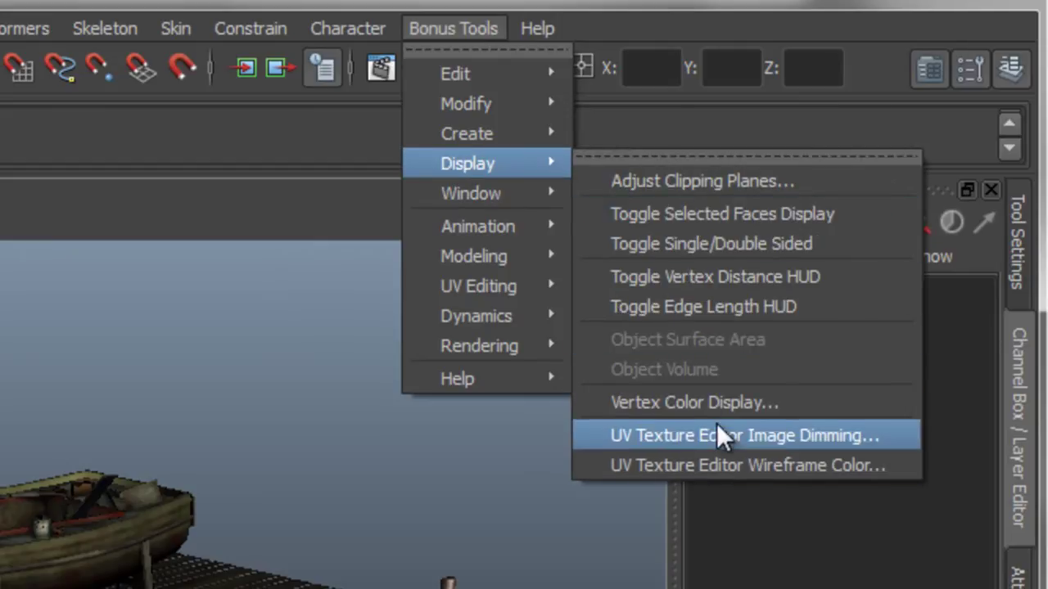
pyautogui.click(734, 403)
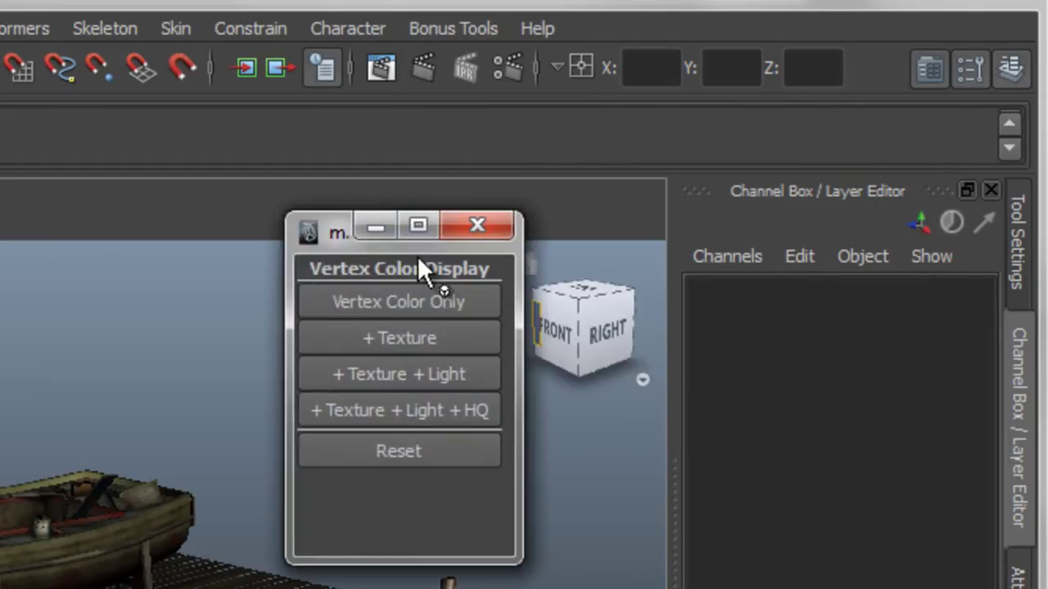
pyautogui.click(313, 233)
pyautogui.click(329, 222)
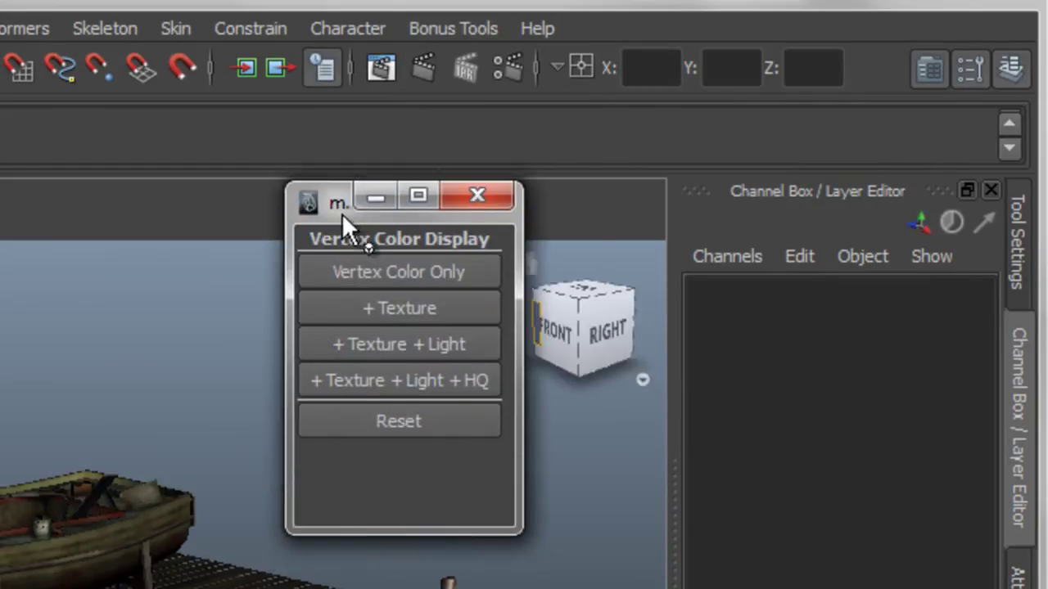
pyautogui.moveTo(514, 484); pyautogui.dragTo(517, 416)
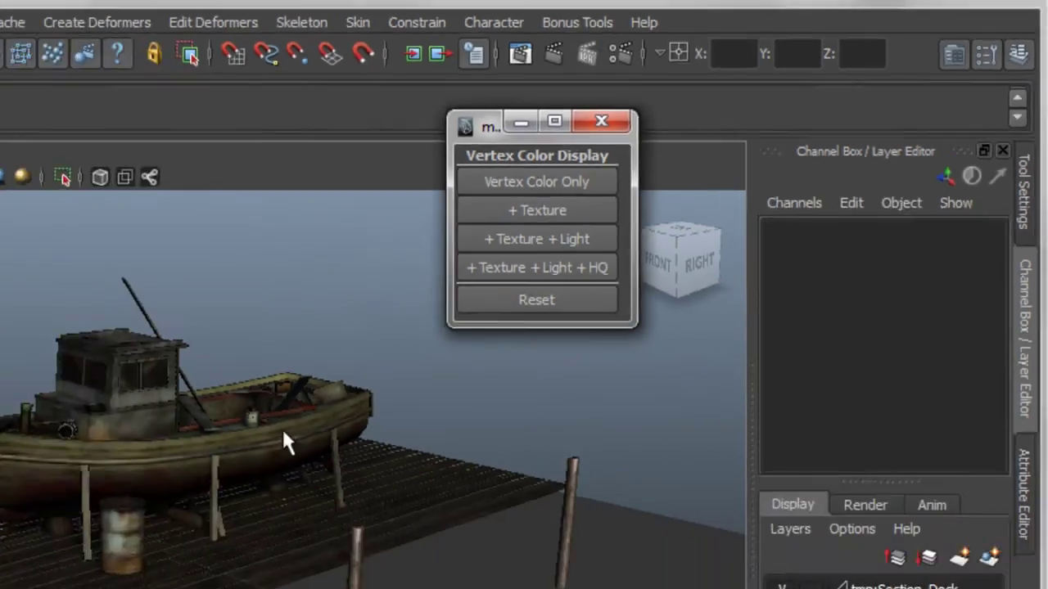
pyautogui.click(282, 442)
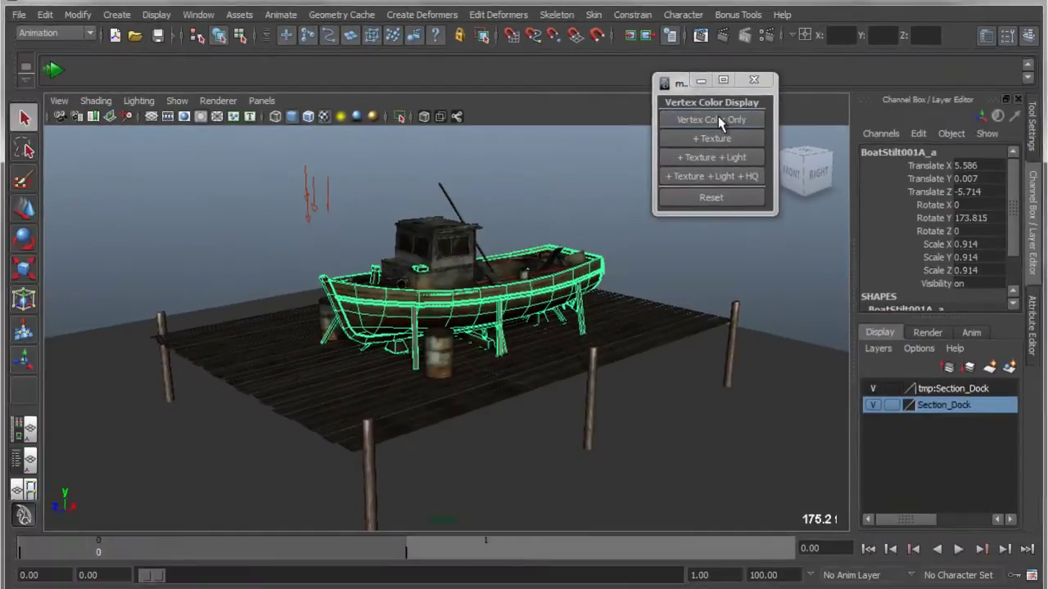
# Show the boat and all Section_Dock layer objects in Vertex Color Only mode
pyautogui.click(536, 182)
pyautogui.click(582, 196)
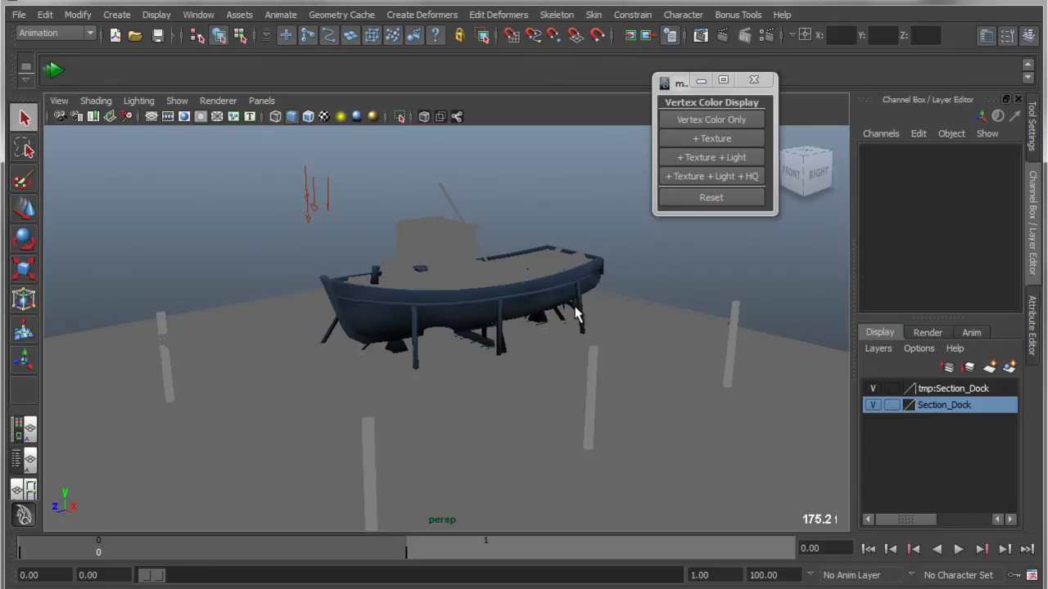
pyautogui.rightClick(937, 406)
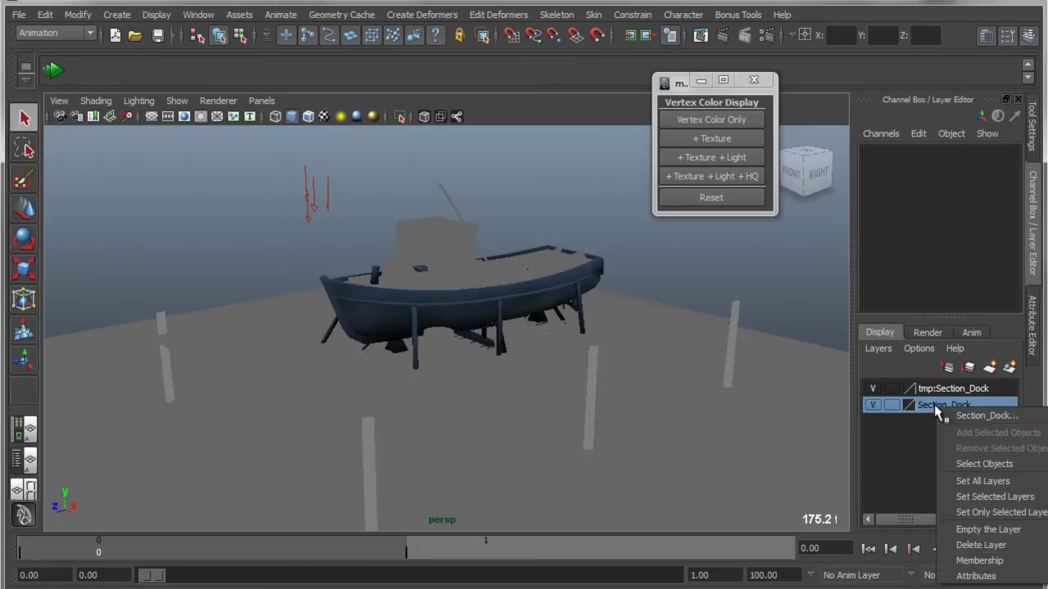
pyautogui.click(994, 464)
pyautogui.click(721, 123)
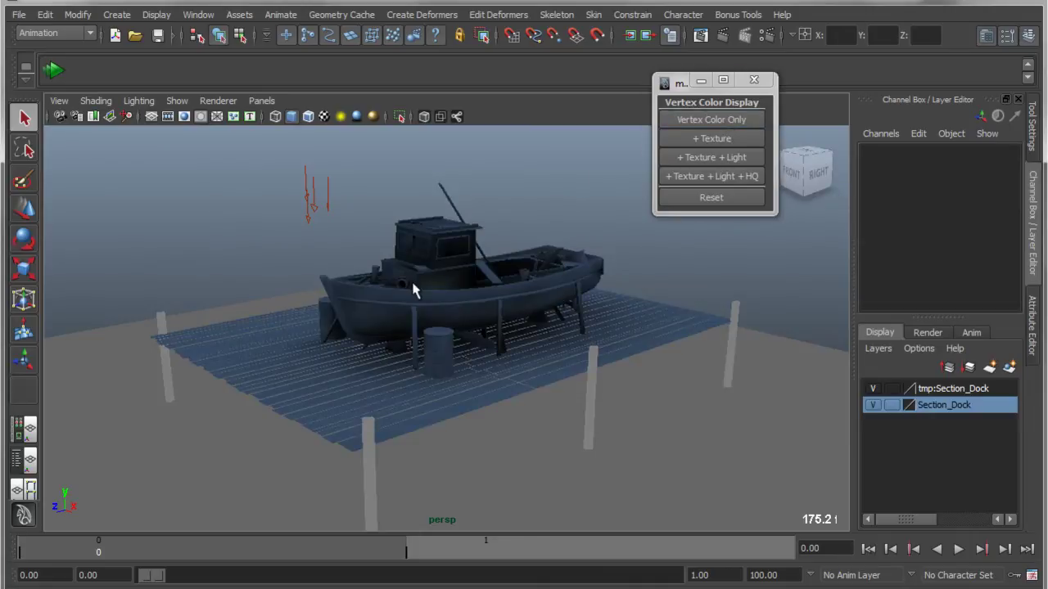
pyautogui.keyDown('alt'); pyautogui.moveTo(416, 288); pyautogui.dragTo(559, 313); pyautogui.keyUp('alt')
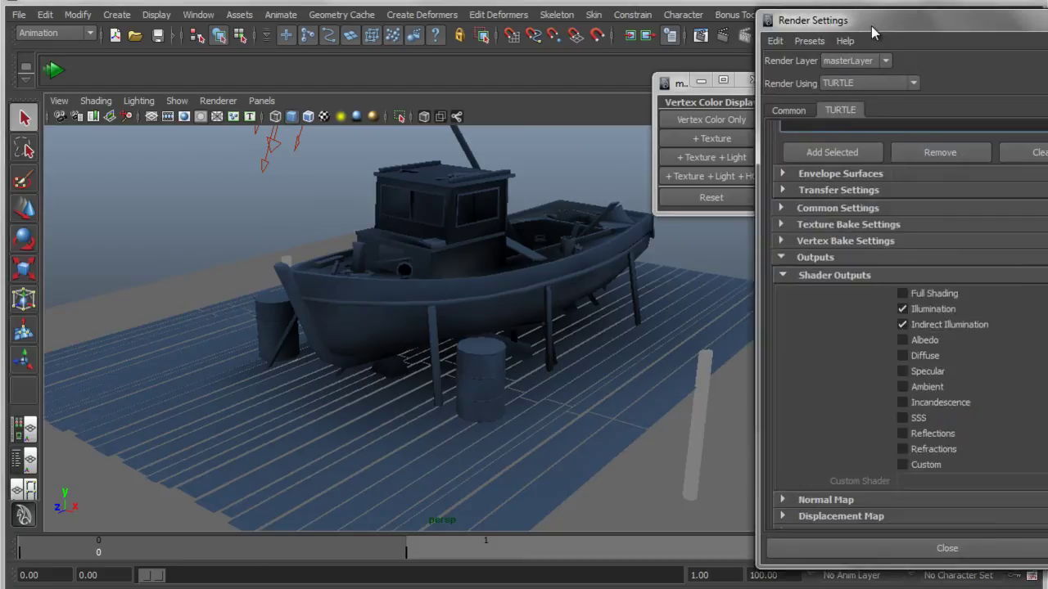
# Uncheck Indirect Illumination in the Turtle shader outputs and move Render Settings away
pyautogui.moveTo(819, 19); pyautogui.dragTo(703, 19)
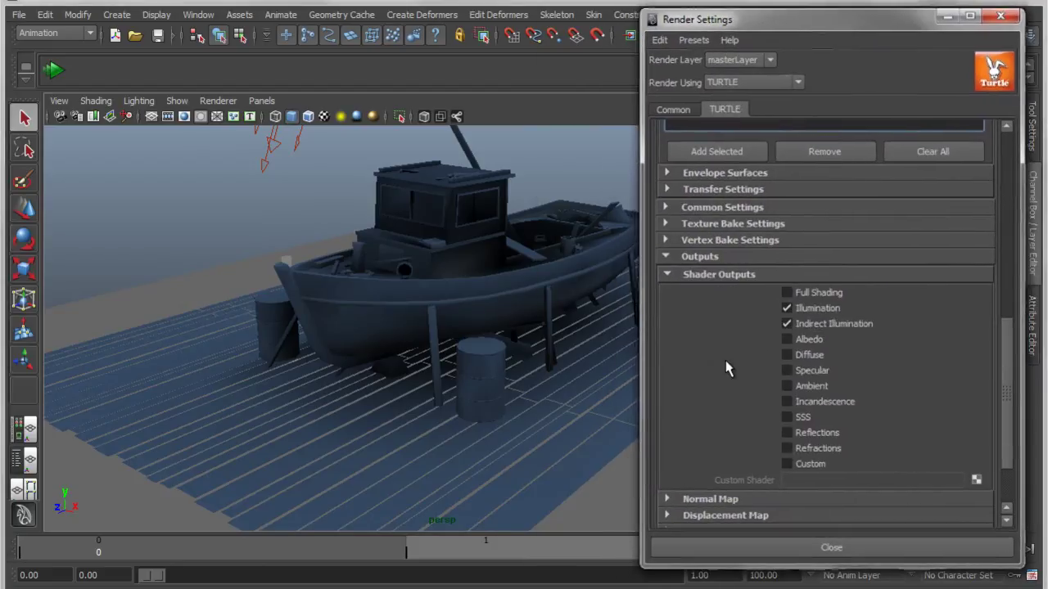
pyautogui.click(787, 324)
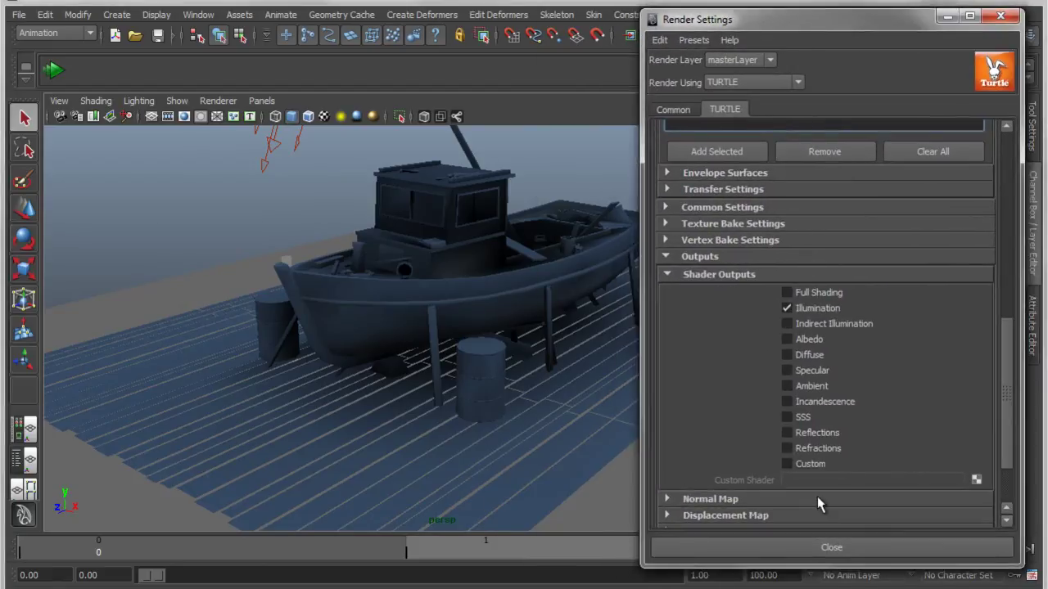
pyautogui.moveTo(717, 8); pyautogui.dragTo(733, 7)
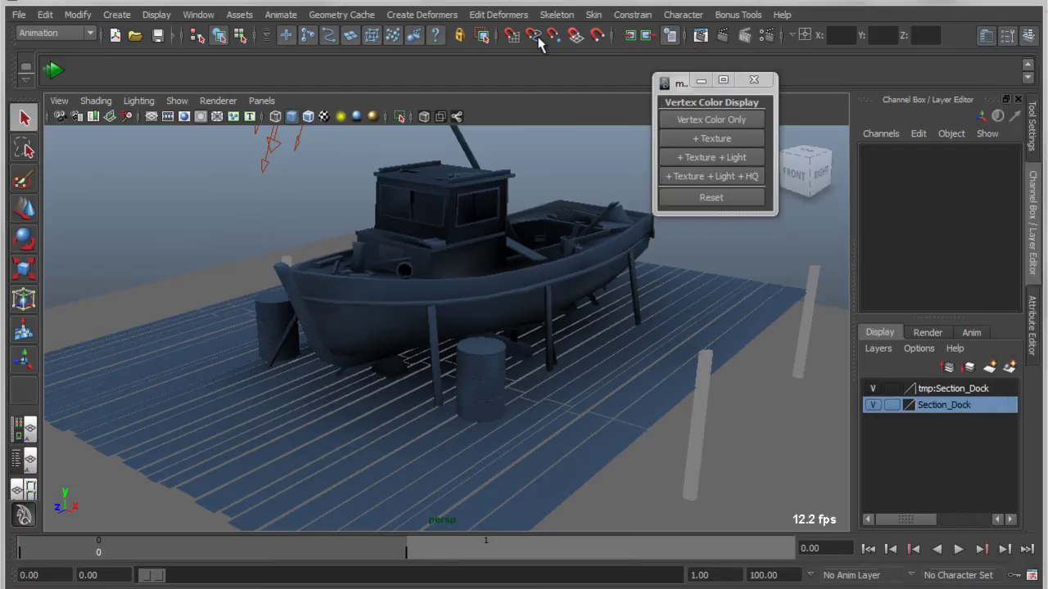
# Bake lighting into the vertices, frame the whole boat, and place Render Settings beside the viewport
pyautogui.click(722, 35)
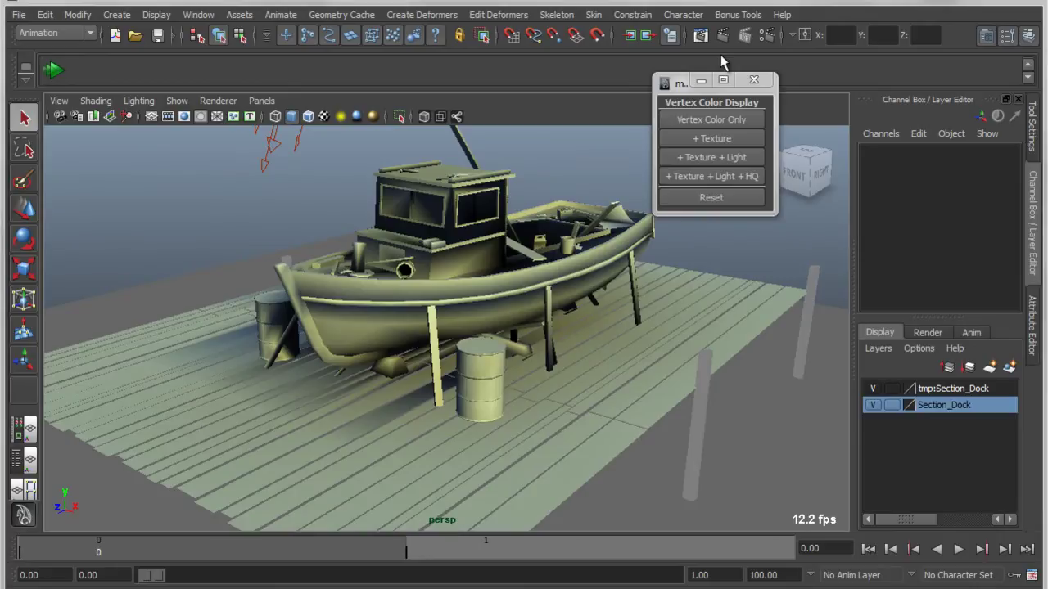
pyautogui.keyDown('alt'); pyautogui.moveTo(431, 285); pyautogui.dragTo(433, 302); pyautogui.keyUp('alt')
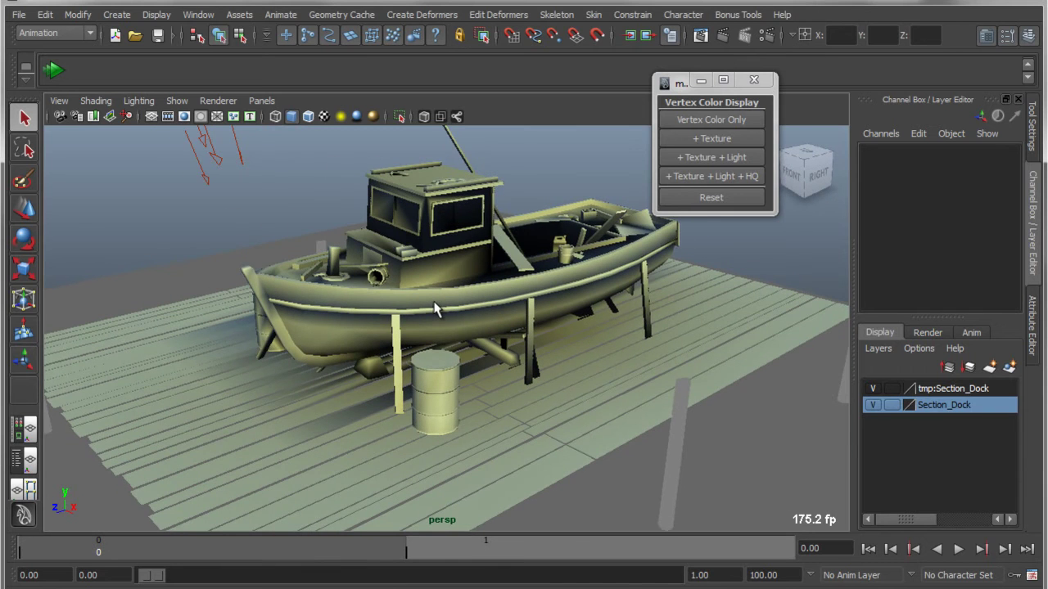
pyautogui.moveTo(350, 298)
pyautogui.keyDown('alt'); pyautogui.mouseDown()
pyautogui.moveTo(568, 306)
pyautogui.moveTo(347, 295)
pyautogui.mouseUp(); pyautogui.keyUp('alt')
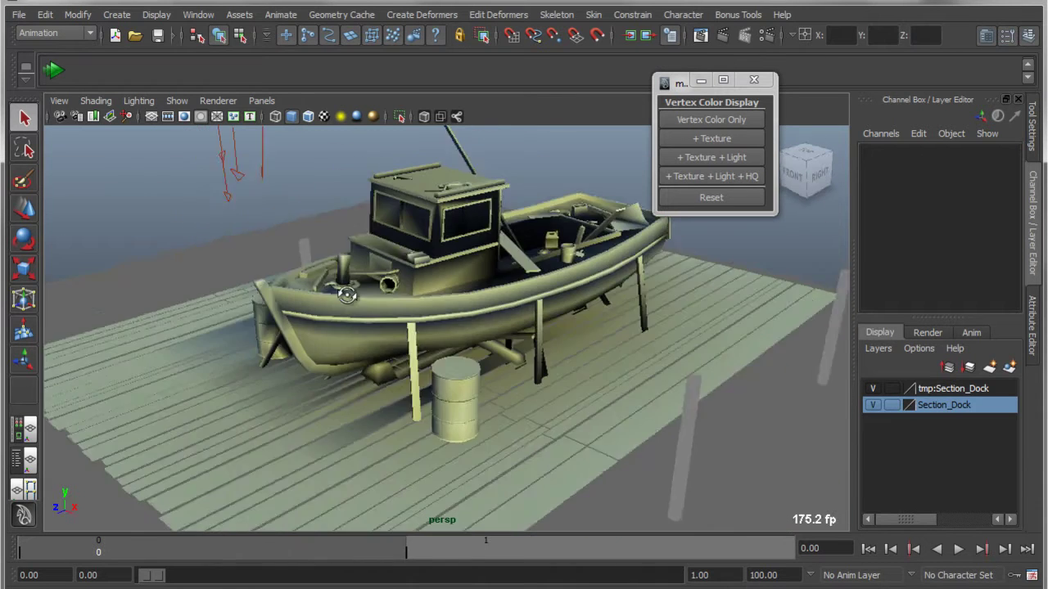
pyautogui.keyDown('alt'); pyautogui.moveTo(347, 295); pyautogui.dragTo(518, 163, button='right'); pyautogui.keyUp('alt')
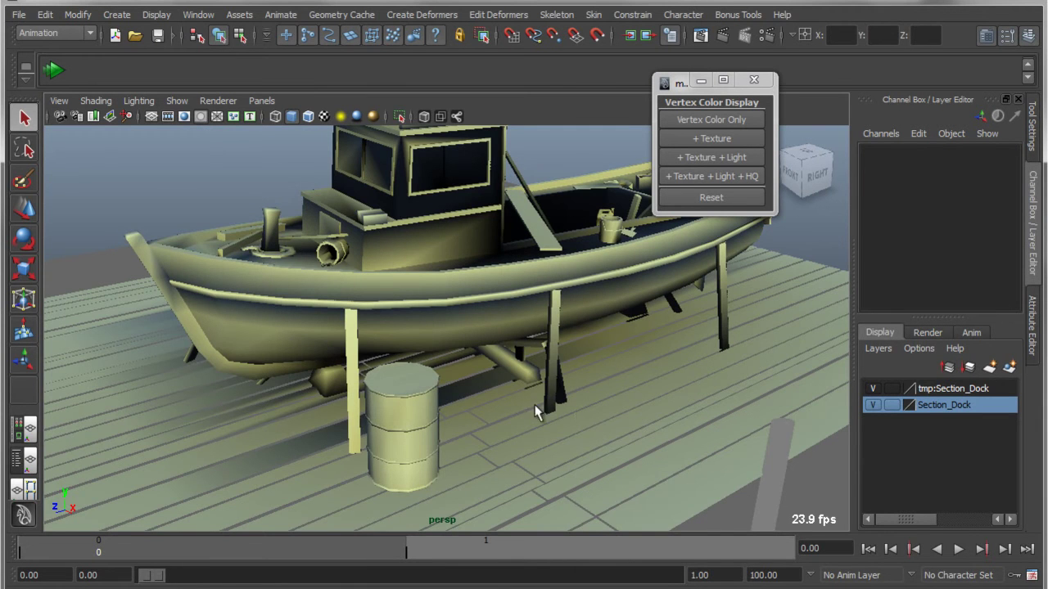
pyautogui.keyDown('alt'); pyautogui.moveTo(536, 411); pyautogui.dragTo(601, 381); pyautogui.keyUp('alt')
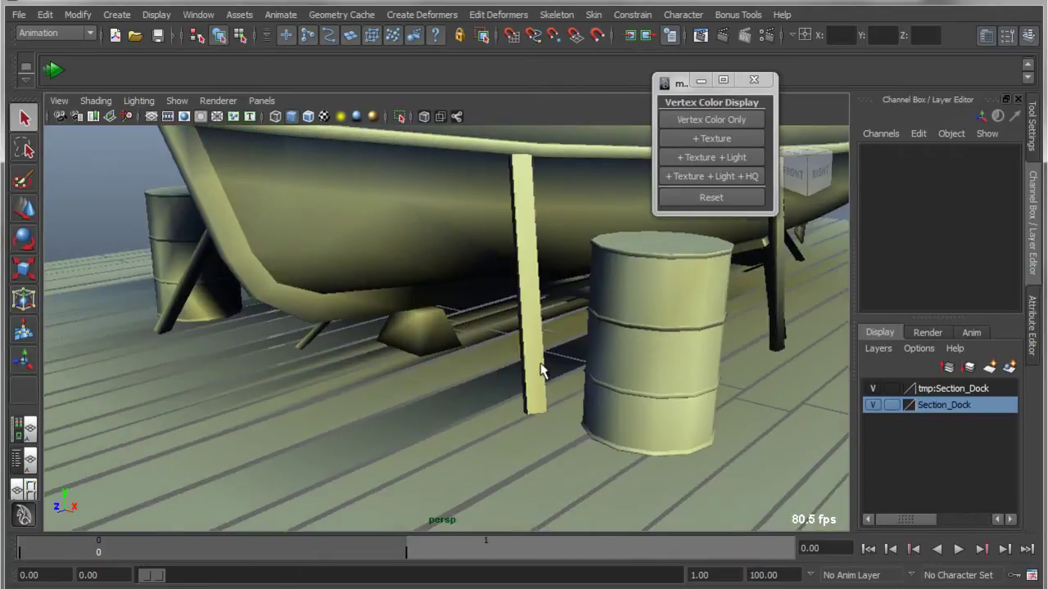
pyautogui.keyDown('alt'); pyautogui.moveTo(562, 414); pyautogui.dragTo(377, 425, button='right'); pyautogui.keyUp('alt')
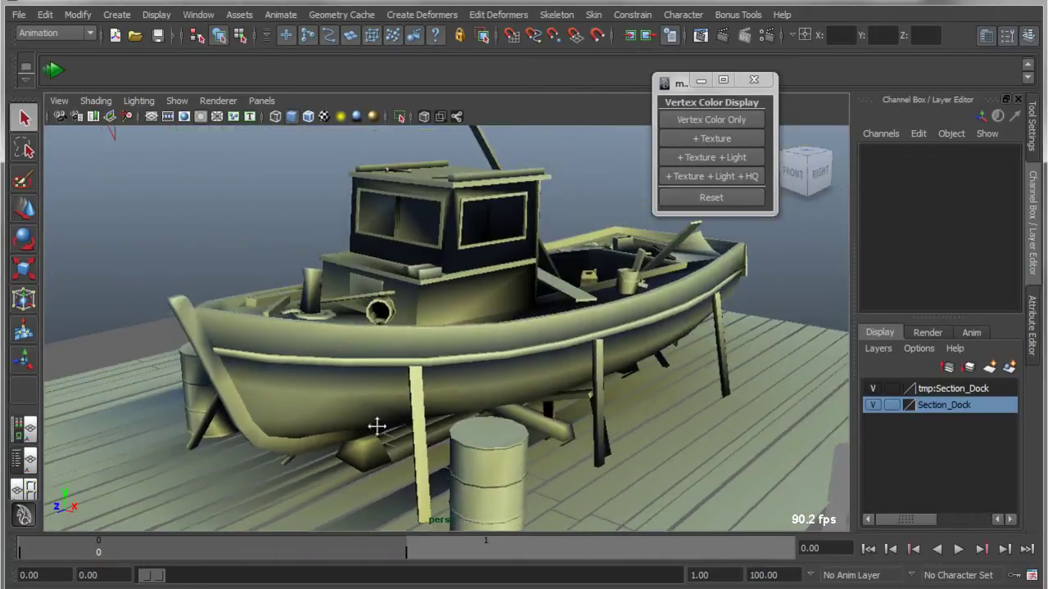
pyautogui.scroll(-3, 377, 426)
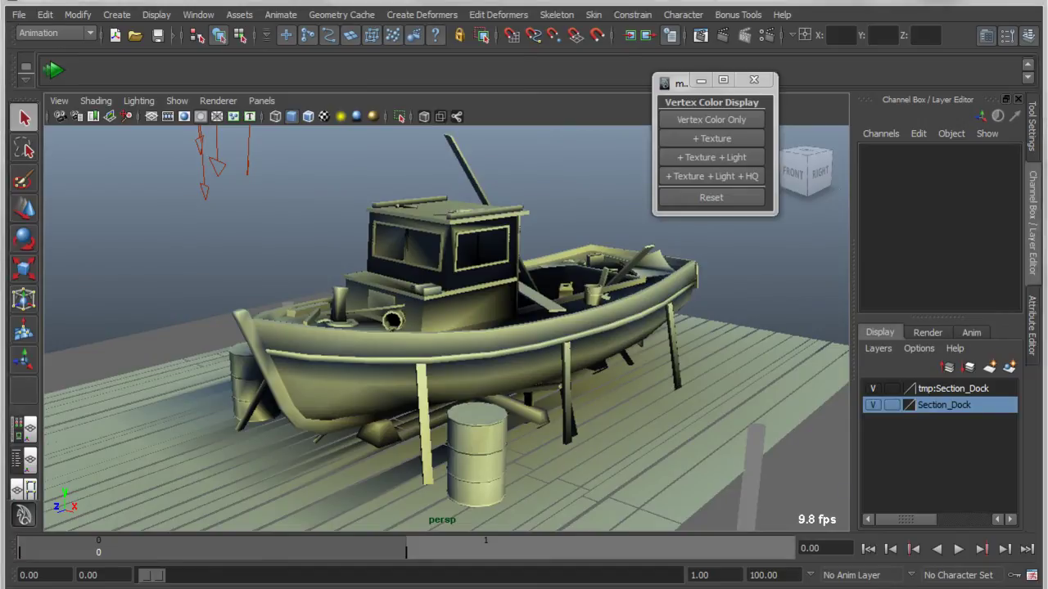
pyautogui.moveTo(989, 22); pyautogui.dragTo(866, 22)
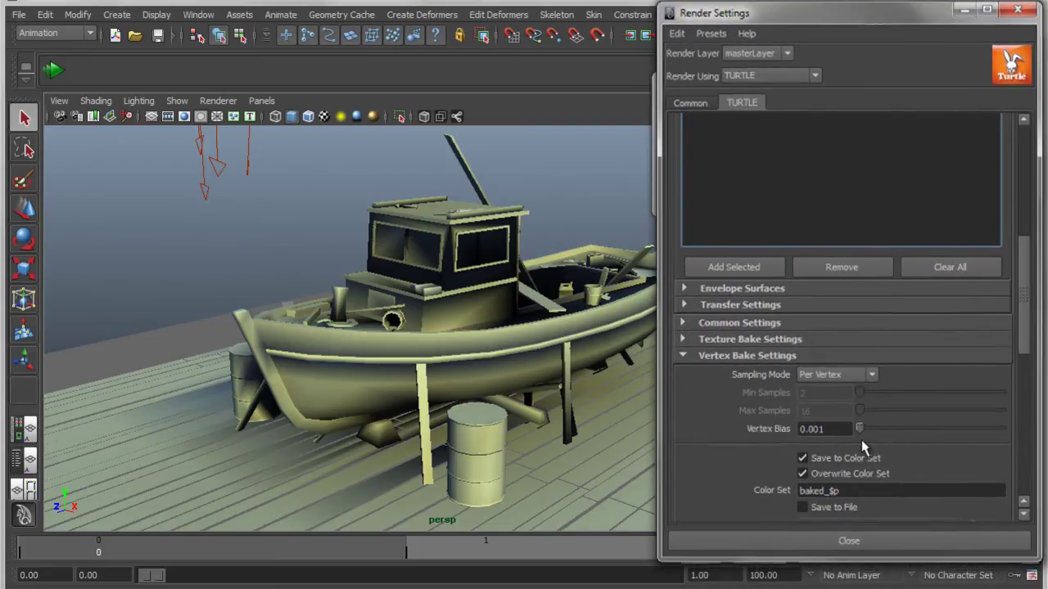
pyautogui.scroll(-1, 914, 417)
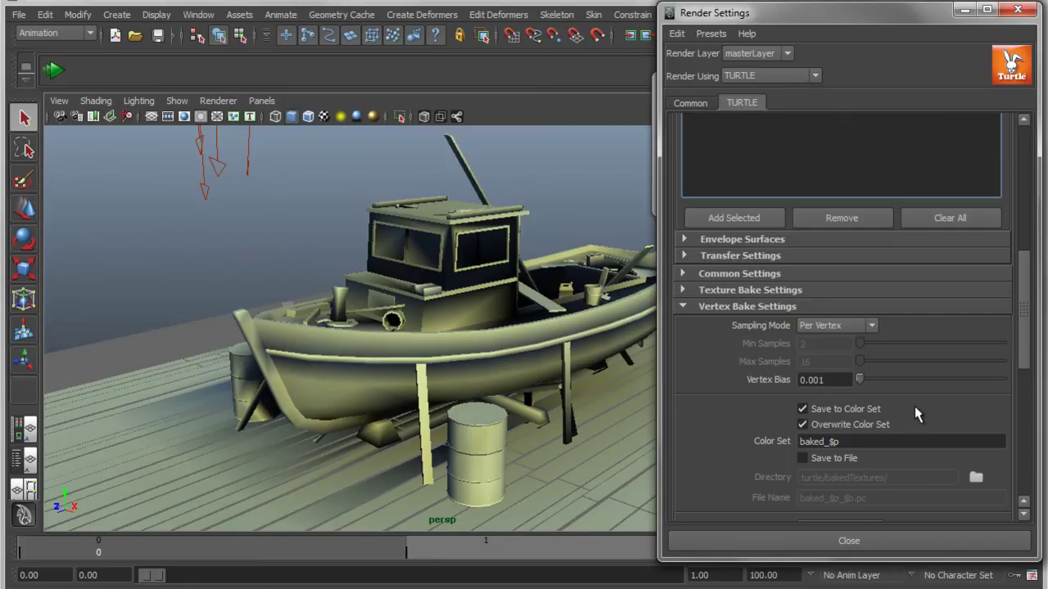
pyautogui.keyDown('alt'); pyautogui.moveTo(427, 313); pyautogui.dragTo(543, 355, button='right'); pyautogui.keyUp('alt')
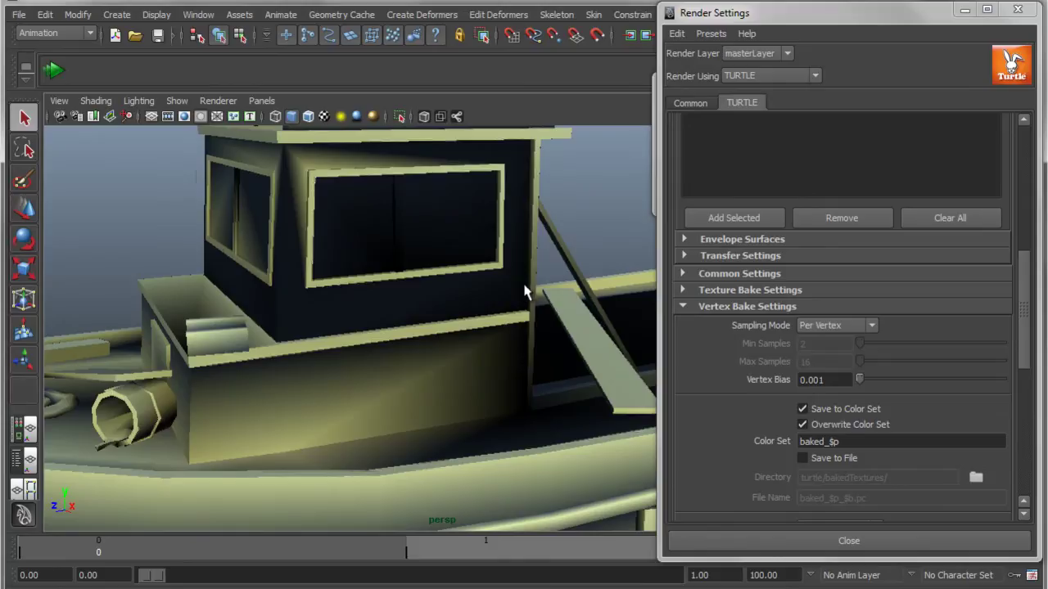
# Move the sloped face under the cabin's front window slightly up-left, then return to object mode
pyautogui.moveTo(519, 289); pyautogui.dragTo(505, 306, button='right')
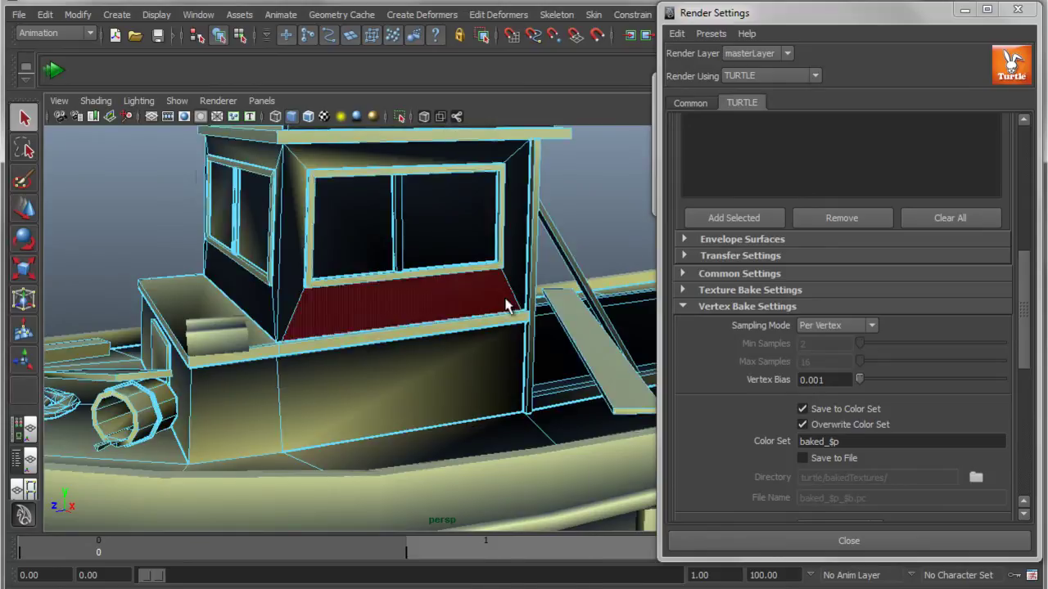
pyautogui.click(505, 306)
pyautogui.press('w')
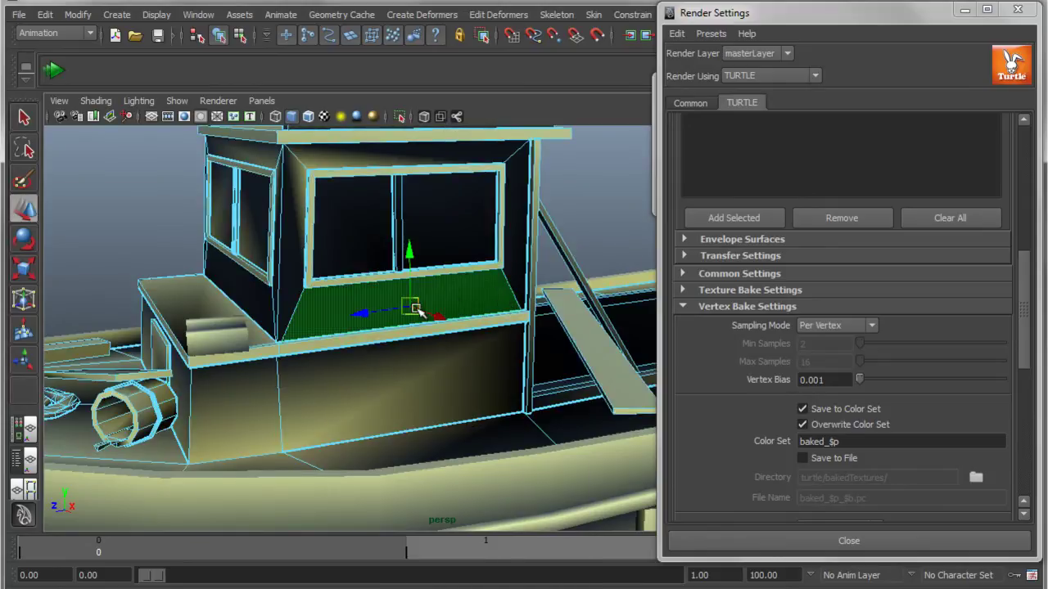
pyautogui.moveTo(415, 309); pyautogui.dragTo(405, 289)
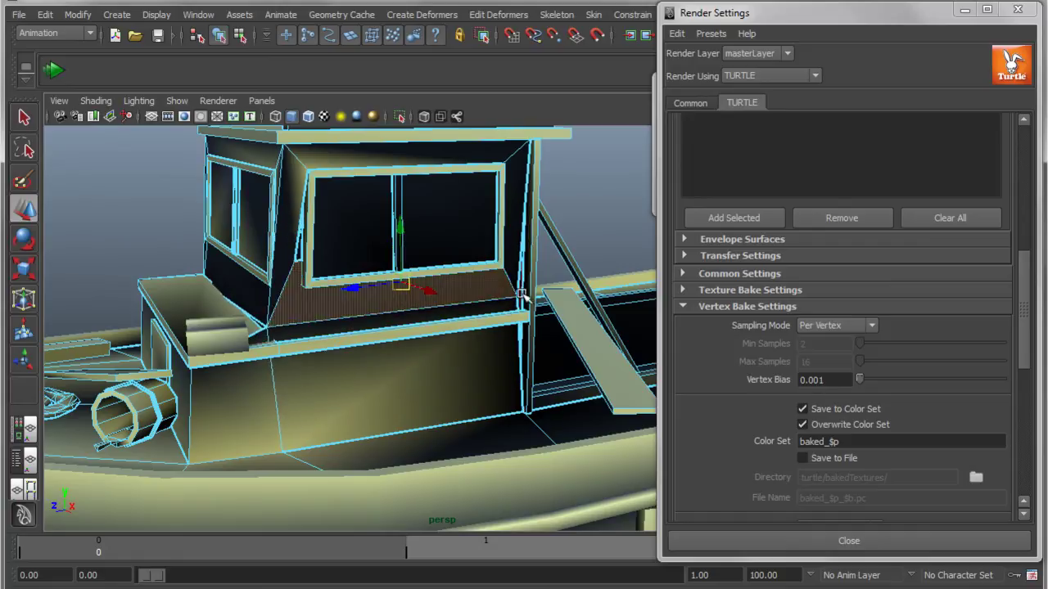
pyautogui.scroll(3, 464, 340)
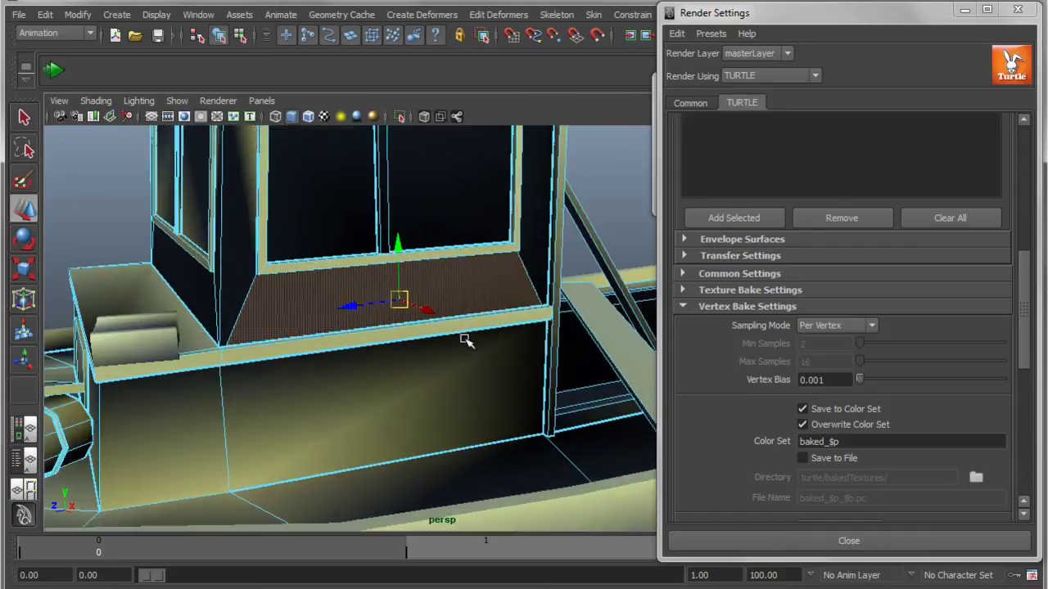
pyautogui.scroll(2, 591, 363)
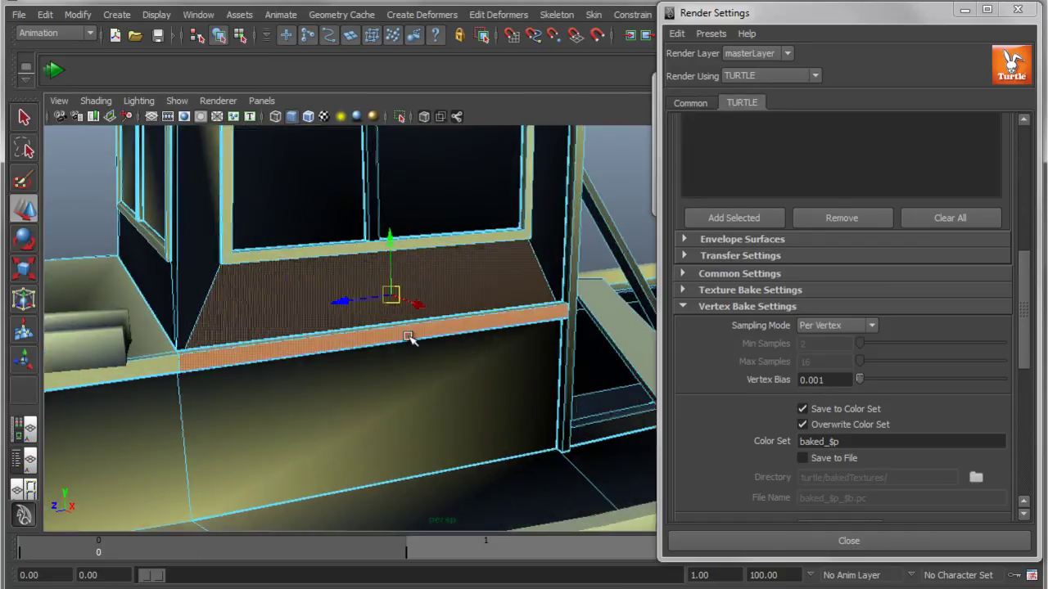
pyautogui.scroll(-2, 502, 345)
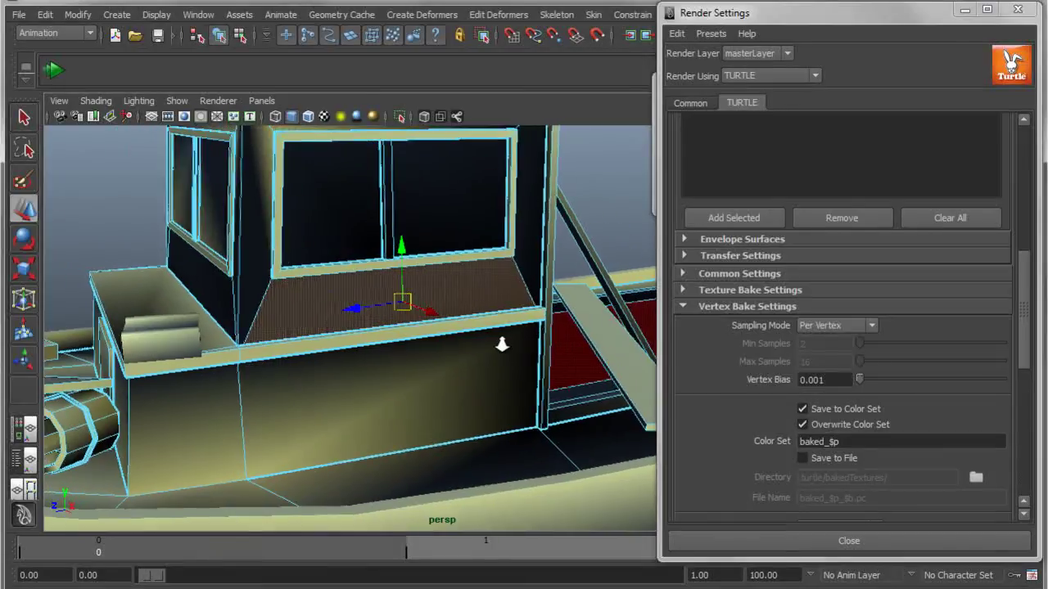
pyautogui.scroll(-1, 502, 345)
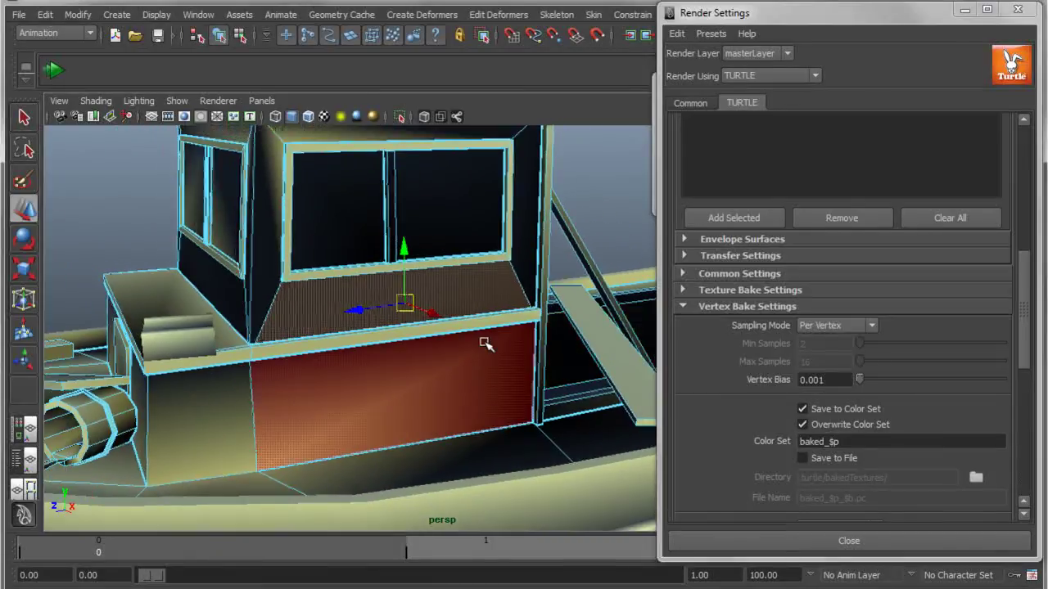
pyautogui.press('F8')
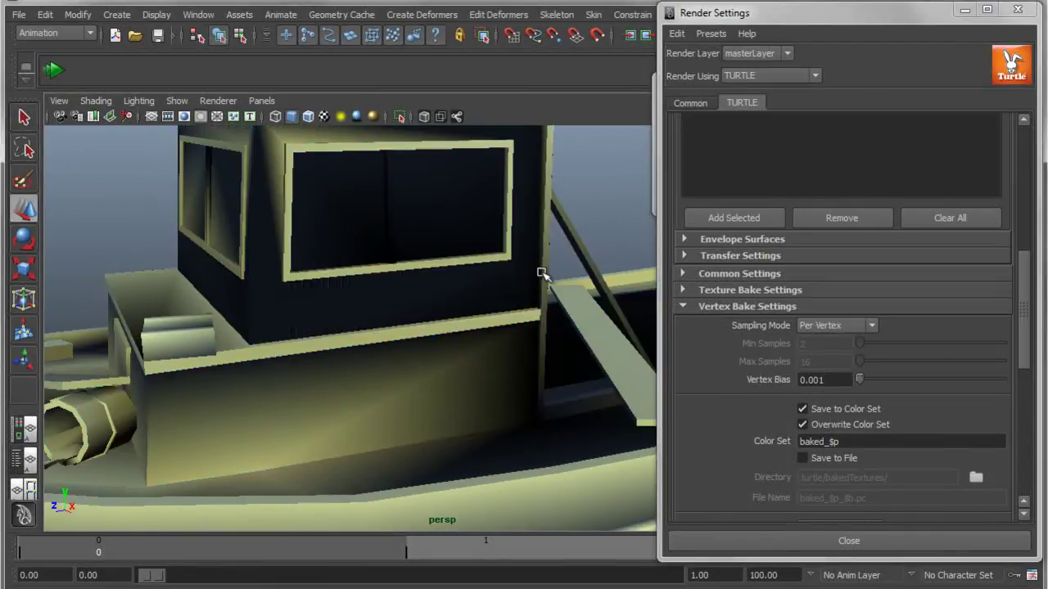
pyautogui.scroll(-3, 921, 407)
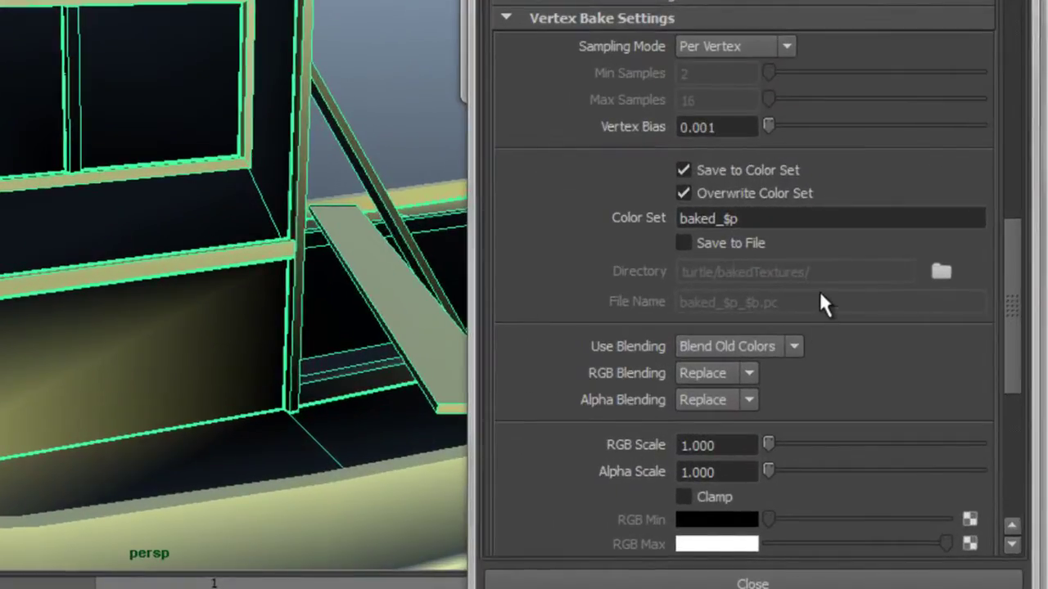
pyautogui.moveTo(1018, 303); pyautogui.dragTo(1020, 379)
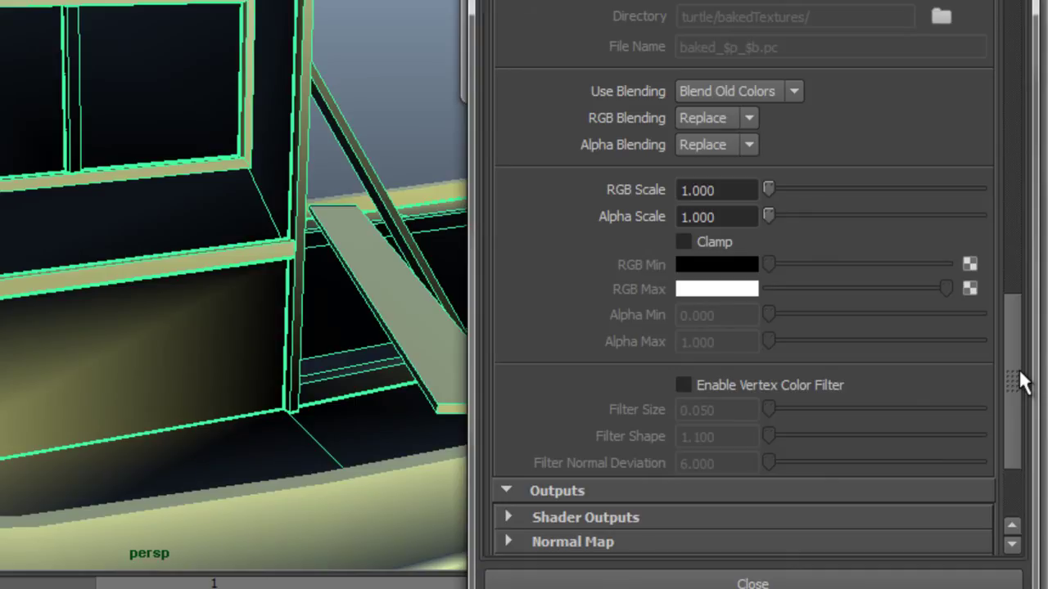
pyautogui.moveTo(1018, 368); pyautogui.dragTo(1022, 291)
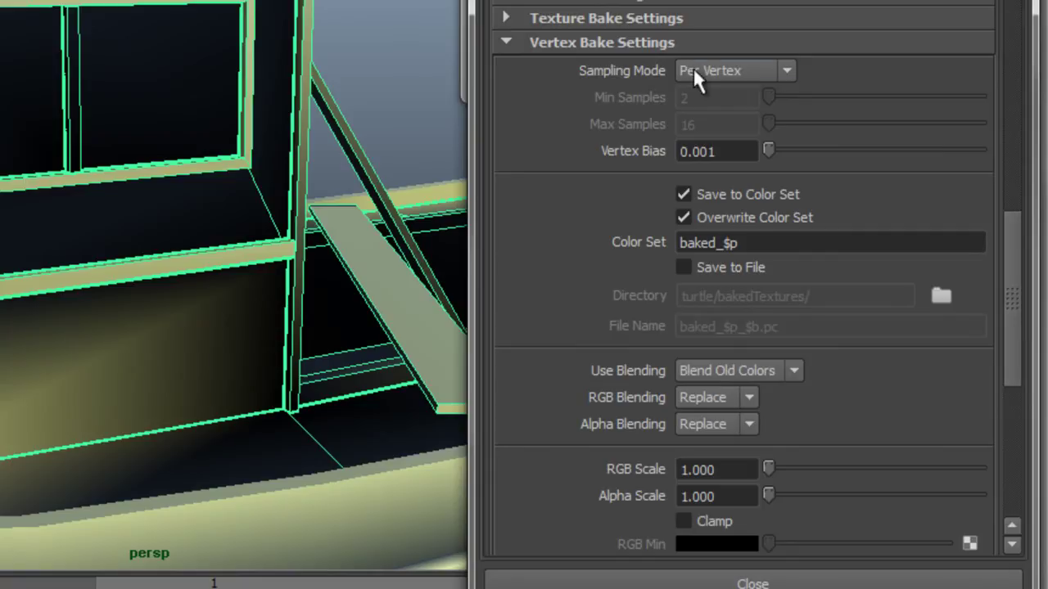
# Set vertex bake Sampling Mode to Triangle Subdiv and Min Samples to 8, Max staying 16
pyautogui.click(741, 71)
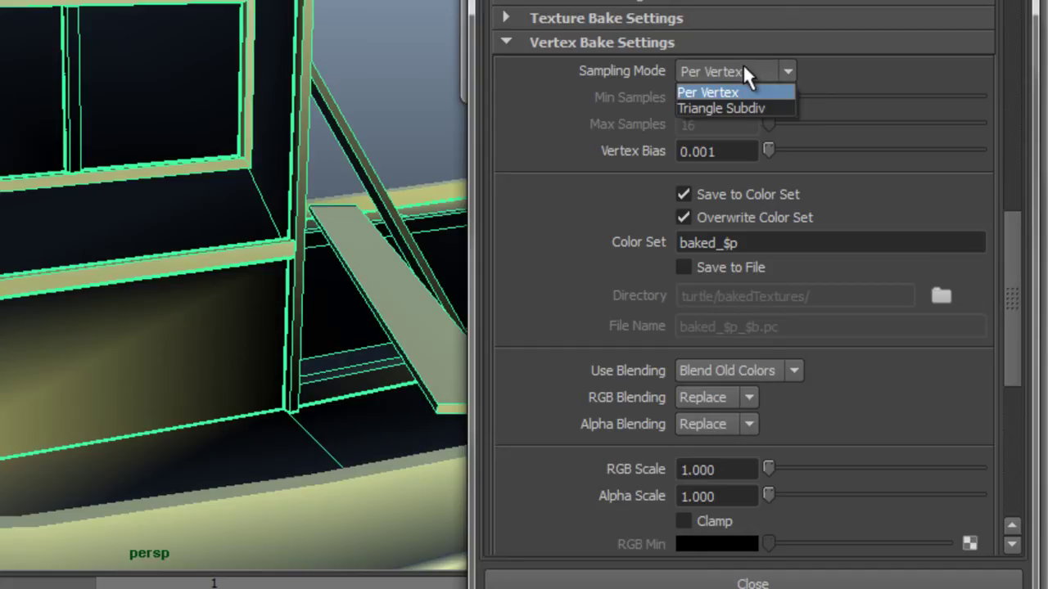
pyautogui.click(762, 107)
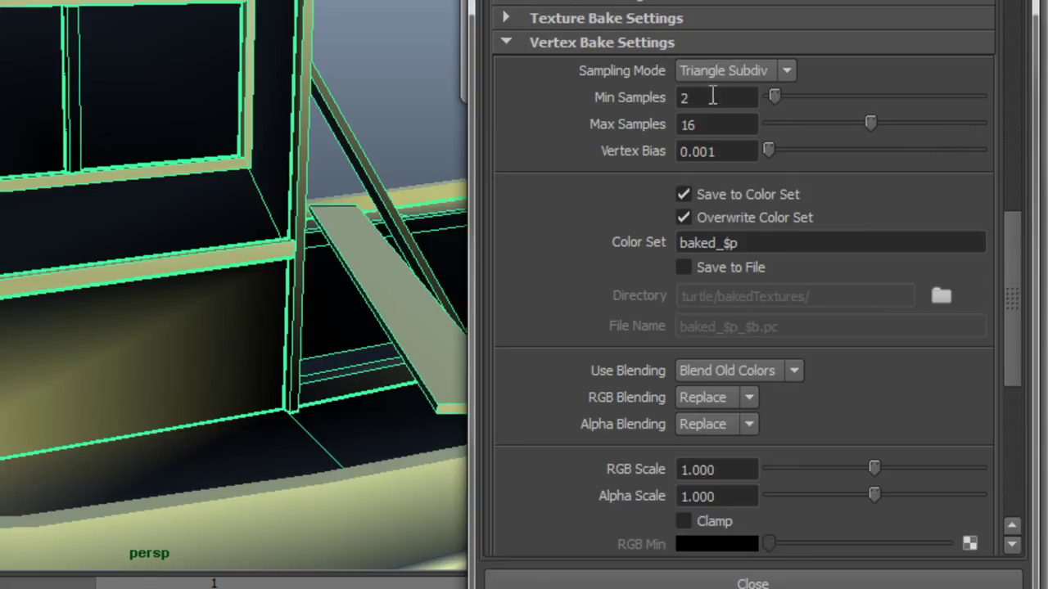
pyautogui.doubleClick(713, 96)
pyautogui.write('8')
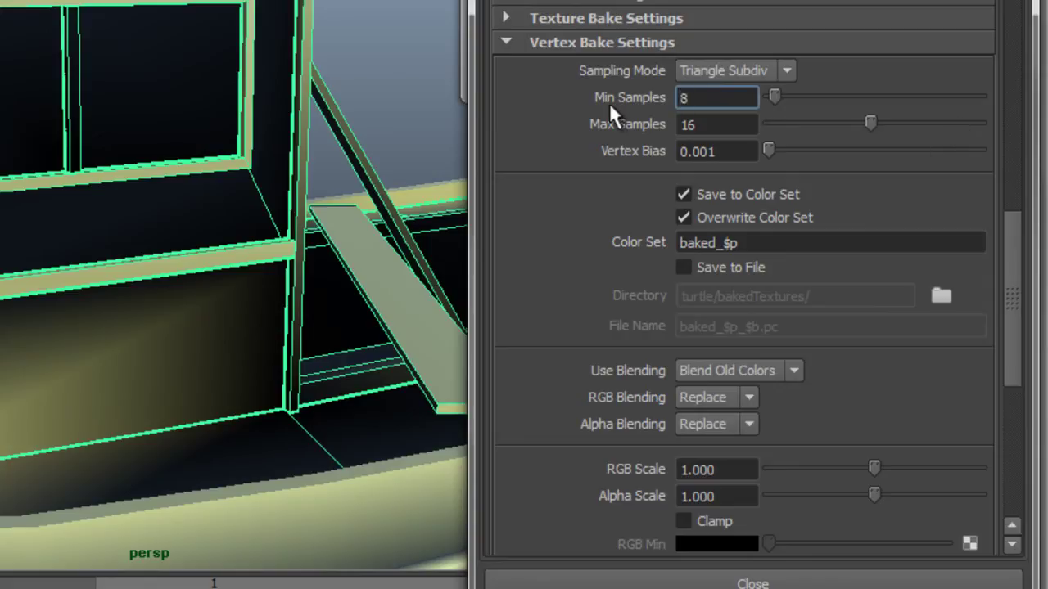
pyautogui.press('Return')
pyautogui.keyDown('alt'); pyautogui.moveTo(306, 271); pyautogui.dragTo(9, 255, button='right'); pyautogui.keyUp('alt')
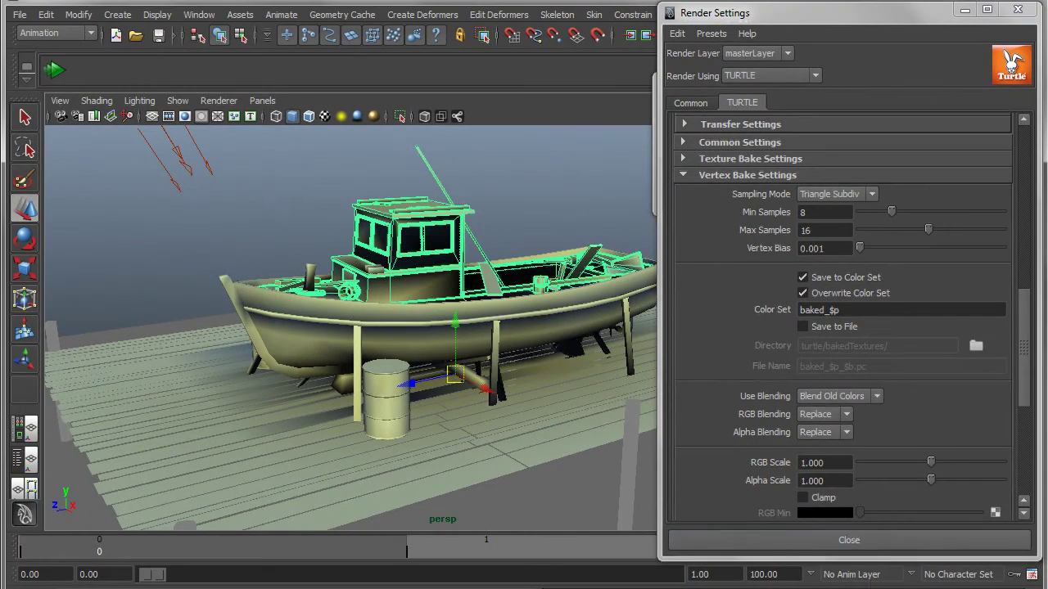
# Move Render Settings aside, switch the boat to brighter flatter shading, deselect, and close Vertex Color Display
pyautogui.moveTo(778, 10); pyautogui.dragTo(891, 25)
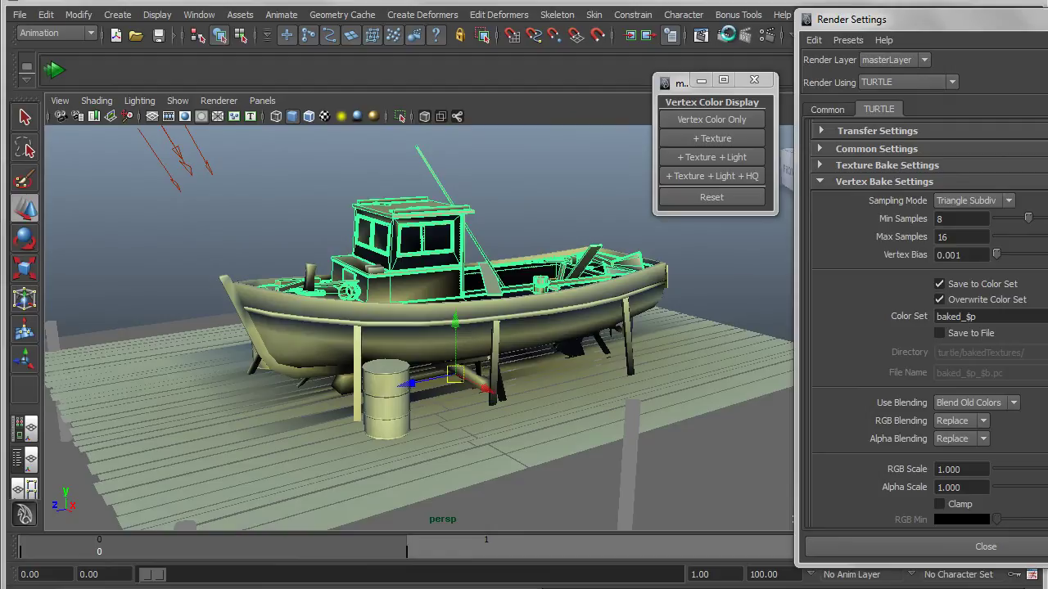
pyautogui.click(726, 33)
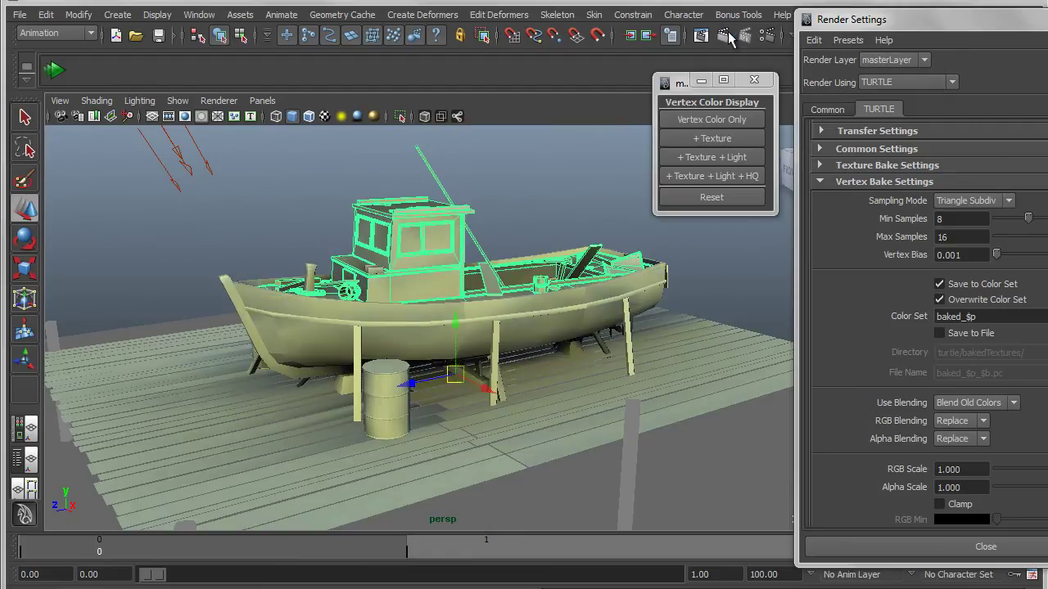
pyautogui.click(528, 196)
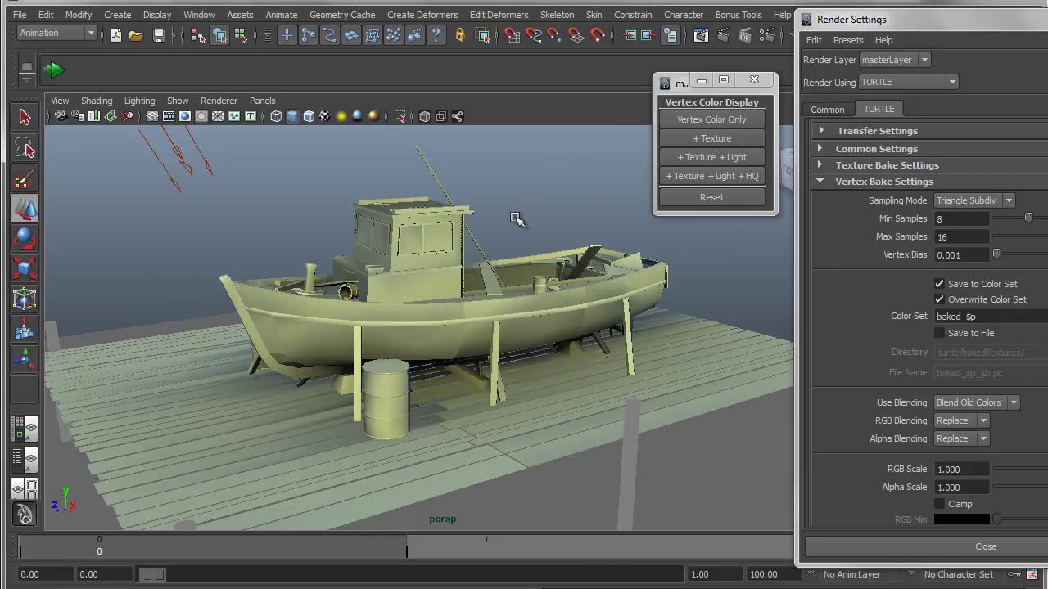
pyautogui.click(754, 79)
# Orbit and dolly around the hull and bow until the barrel sits in front of the hull
pyautogui.keyDown('alt'); pyautogui.moveTo(535, 417); pyautogui.dragTo(446, 422); pyautogui.keyUp('alt')
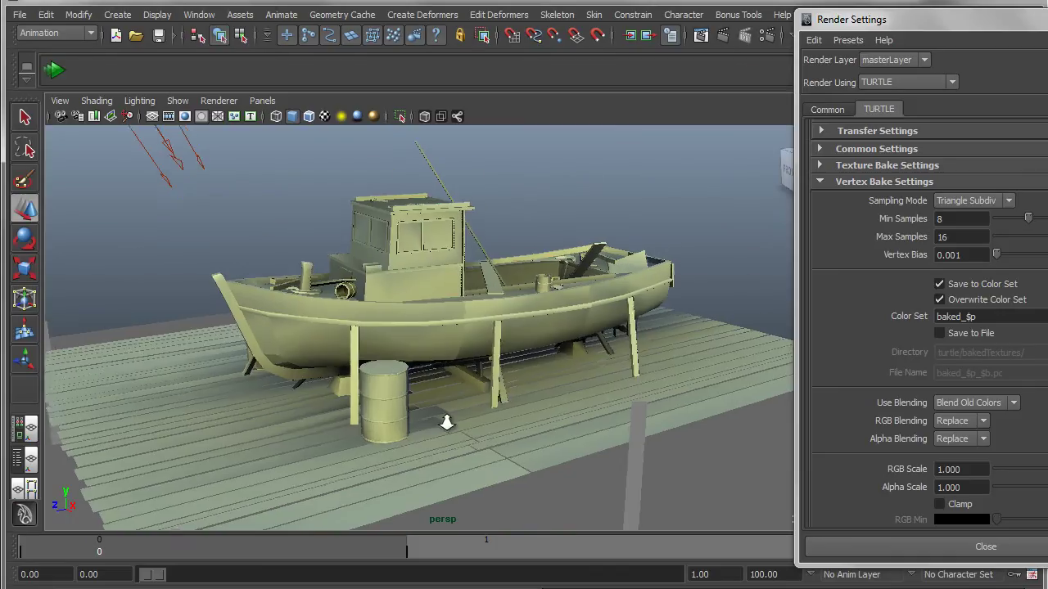
pyautogui.keyDown('alt'); pyautogui.moveTo(446, 422); pyautogui.dragTo(597, 444, button='right'); pyautogui.keyUp('alt')
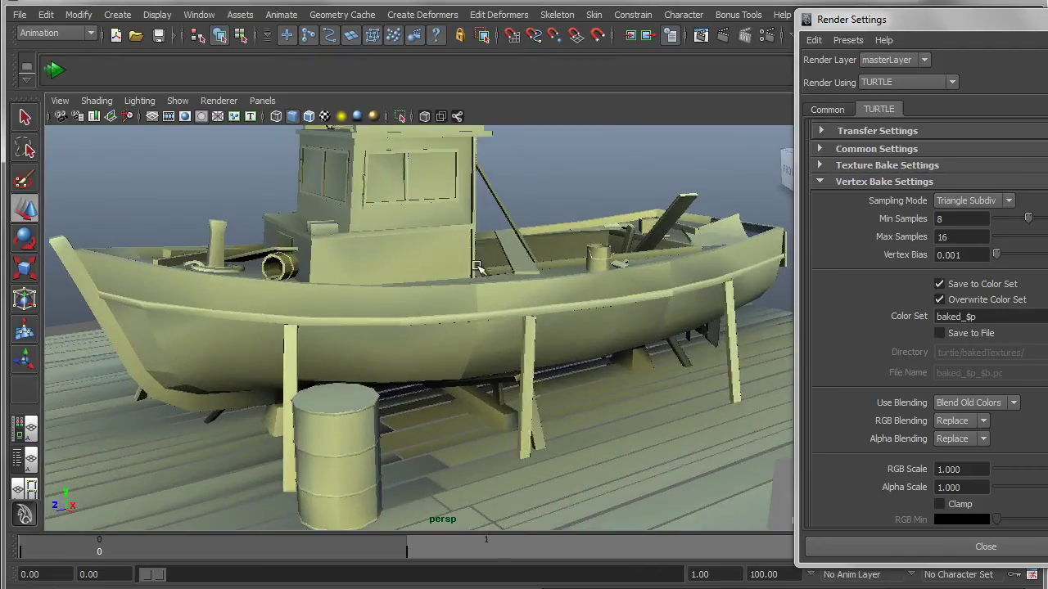
pyautogui.keyDown('alt'); pyautogui.moveTo(451, 311); pyautogui.dragTo(335, 306); pyautogui.keyUp('alt')
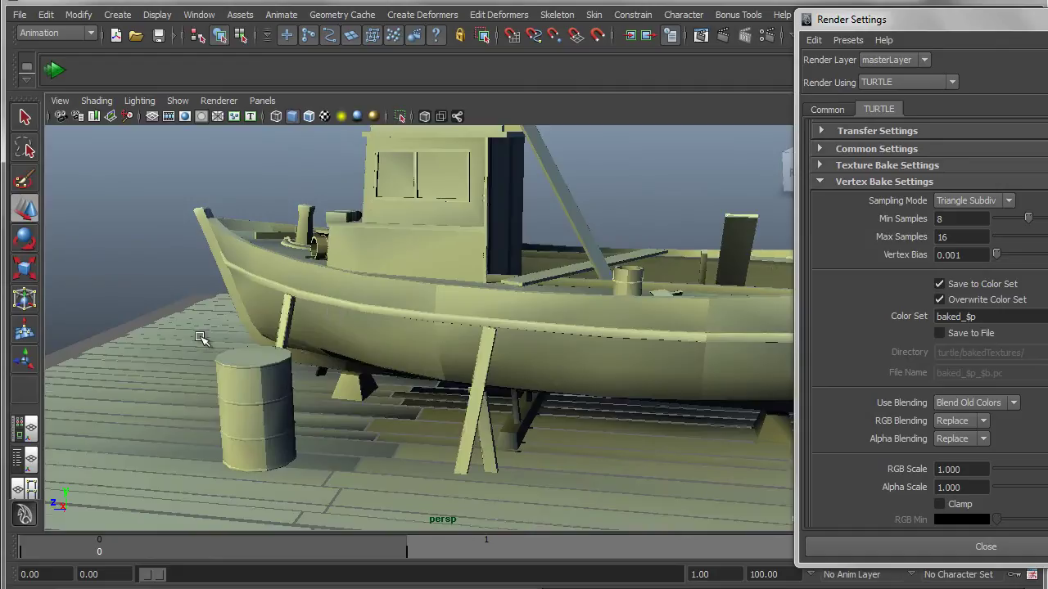
pyautogui.keyDown('alt'); pyautogui.moveTo(202, 339); pyautogui.dragTo(442, 381, button='right'); pyautogui.keyUp('alt')
pyautogui.keyDown('alt'); pyautogui.moveTo(441, 381); pyautogui.dragTo(535, 287, button='middle'); pyautogui.keyUp('alt')
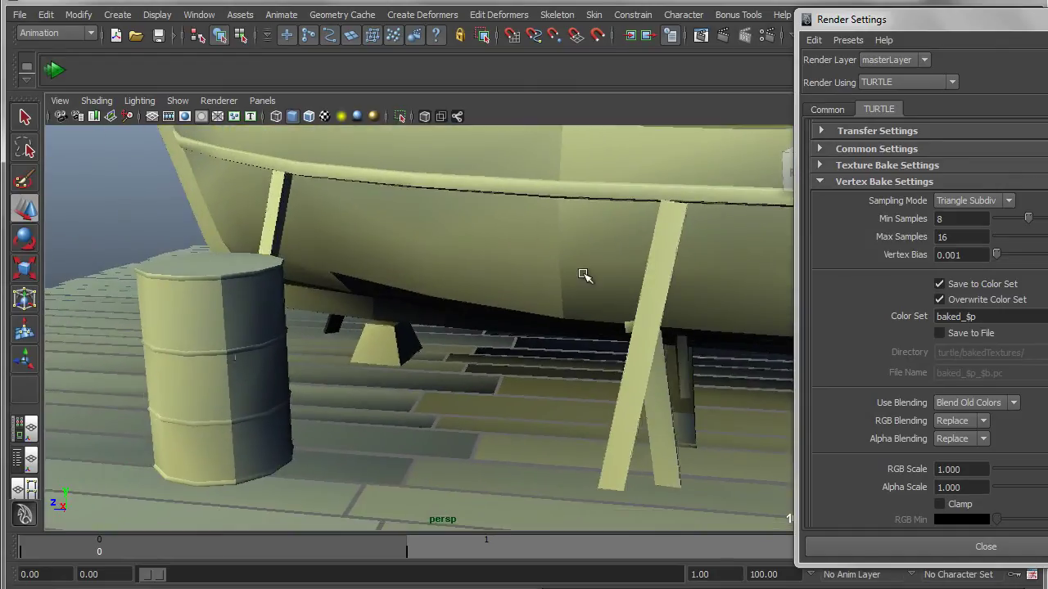
pyautogui.keyDown('alt'); pyautogui.moveTo(556, 297); pyautogui.dragTo(204, 289); pyautogui.keyUp('alt')
# Zoom in on the barrel and scroll the TURTLE tab to the Vertex Color Filter options
pyautogui.scroll(-5, 515, 351)
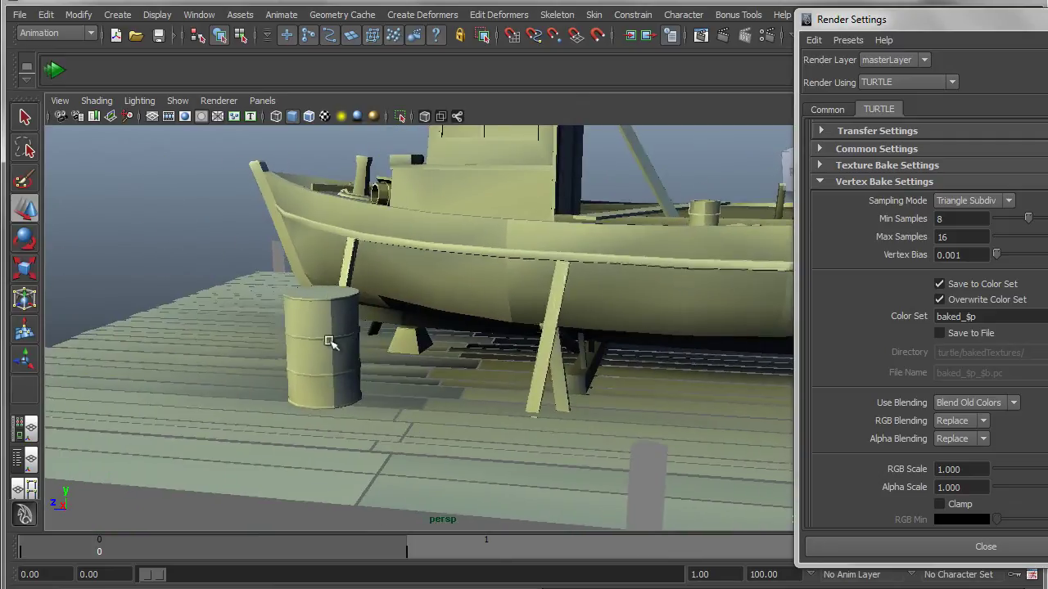
pyautogui.scroll(-5, 323, 384)
pyautogui.keyDown('alt'); pyautogui.moveTo(324, 385); pyautogui.dragTo(335, 378); pyautogui.keyUp('alt')
pyautogui.scroll(5, 327, 379)
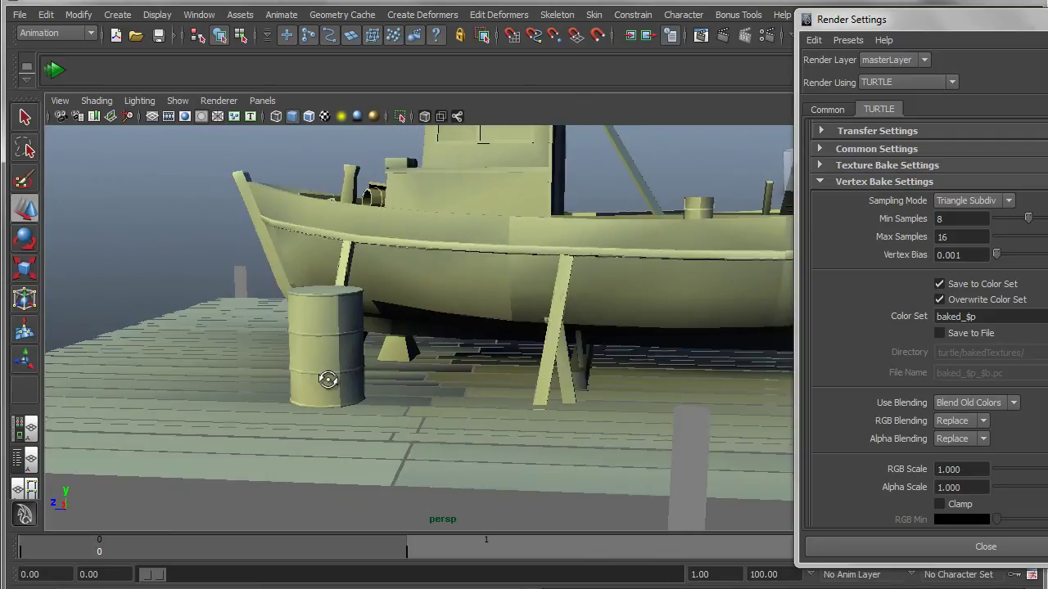
pyautogui.scroll(-3, 1033, 398)
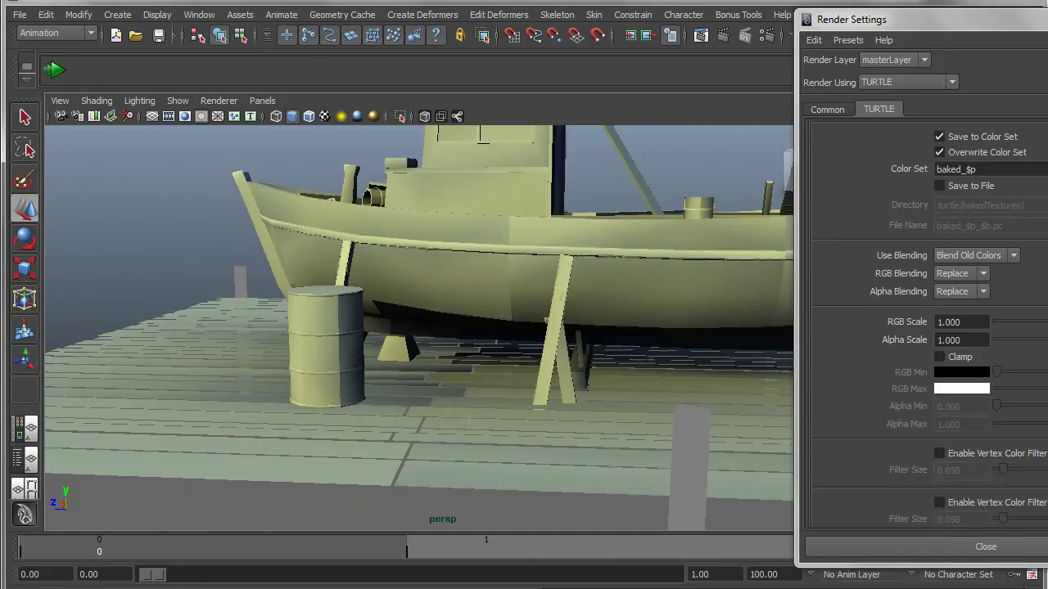
# Check Enable Vertex Color Filter (size 0.050, shape 1.100, deviation 6.000) and frame the whole boat
pyautogui.click(939, 454)
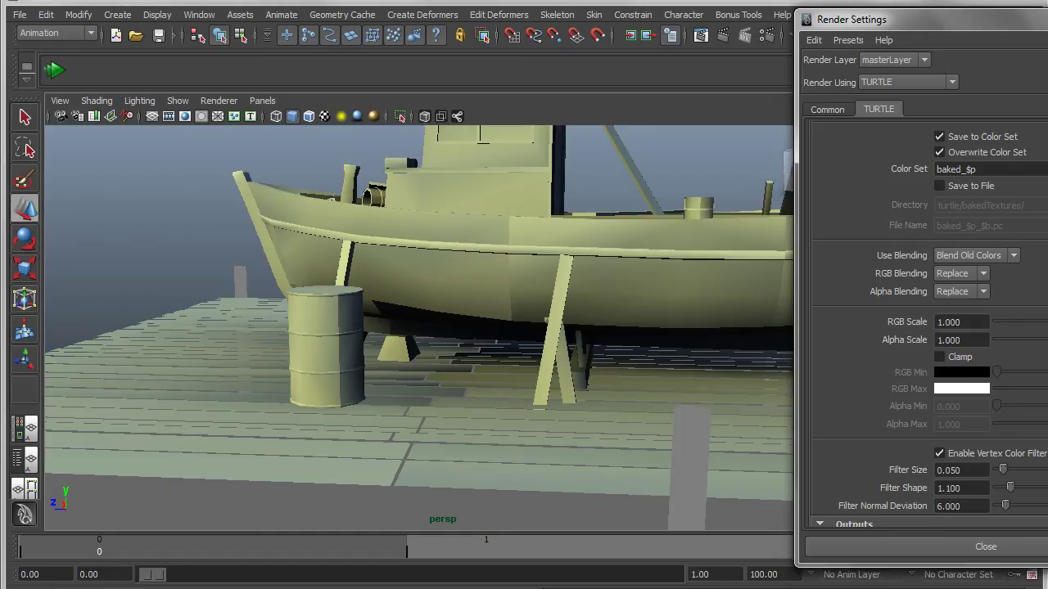
pyautogui.keyDown('alt'); pyautogui.moveTo(620, 344); pyautogui.dragTo(535, 341, button='middle'); pyautogui.keyUp('alt')
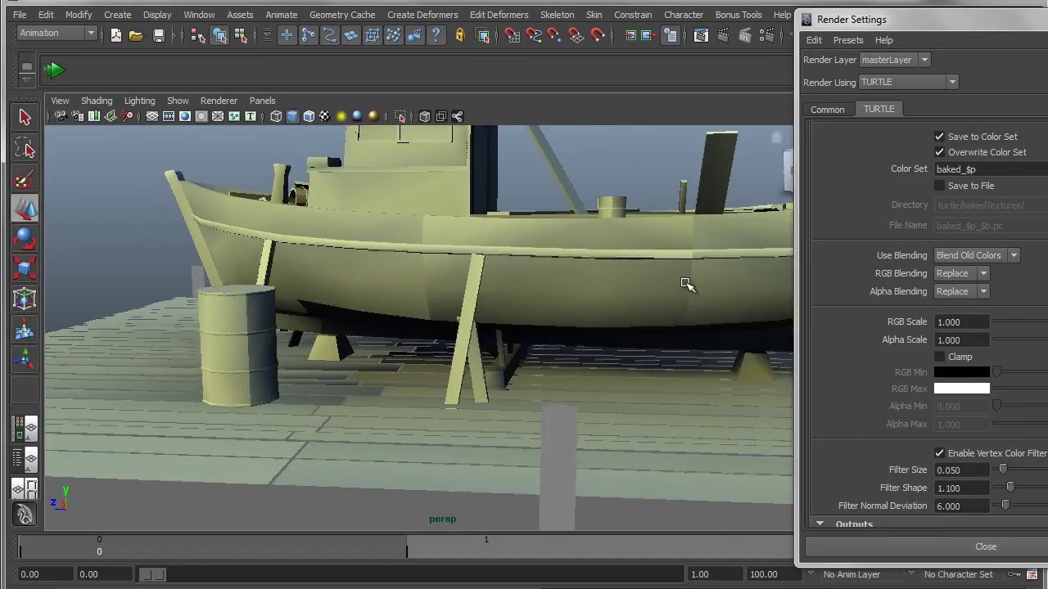
pyautogui.scroll(-5, 344, 398)
pyautogui.keyDown('alt'); pyautogui.moveTo(409, 386); pyautogui.dragTo(467, 381); pyautogui.keyUp('alt')
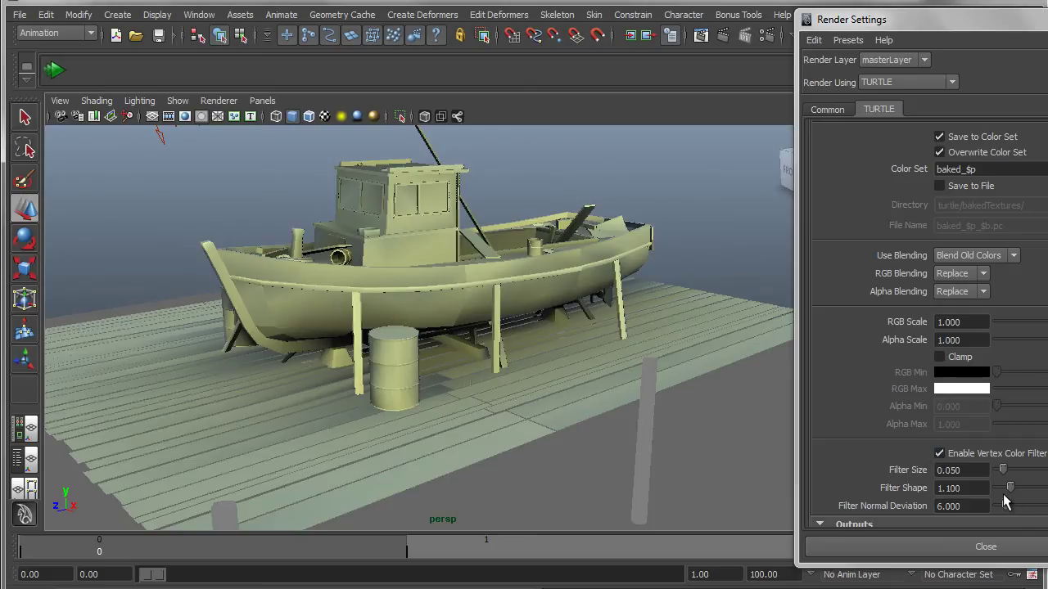
# Re-bake the boat and dock's vertex lighting with Turtle and inspect the result from several angles
pyautogui.click(726, 36)
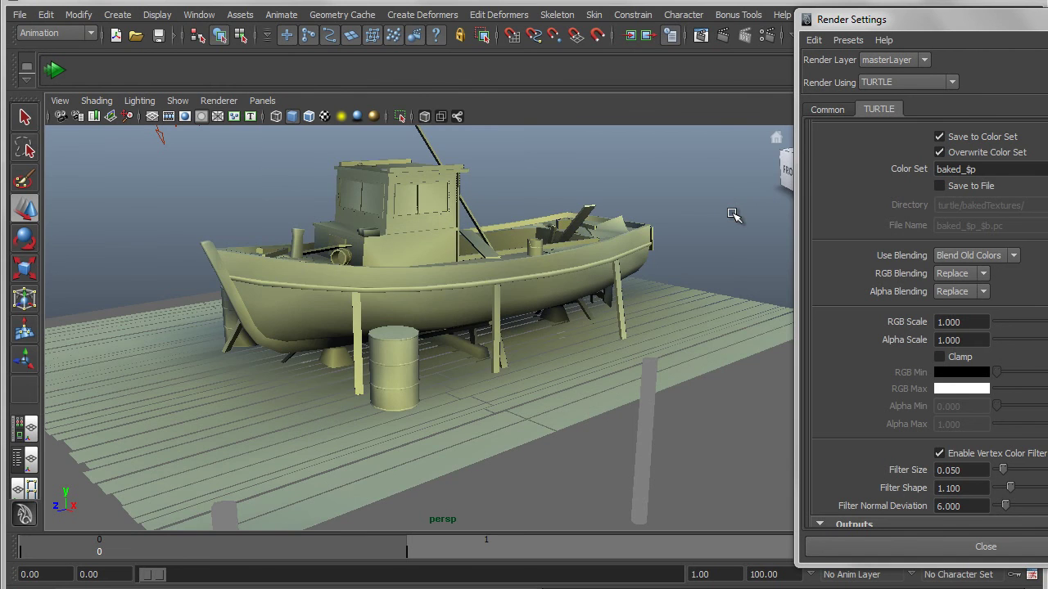
pyautogui.keyDown('alt'); pyautogui.moveTo(713, 234); pyautogui.dragTo(561, 333); pyautogui.keyUp('alt')
pyautogui.keyDown('alt'); pyautogui.moveTo(562, 332); pyautogui.dragTo(461, 320, button='right'); pyautogui.keyUp('alt')
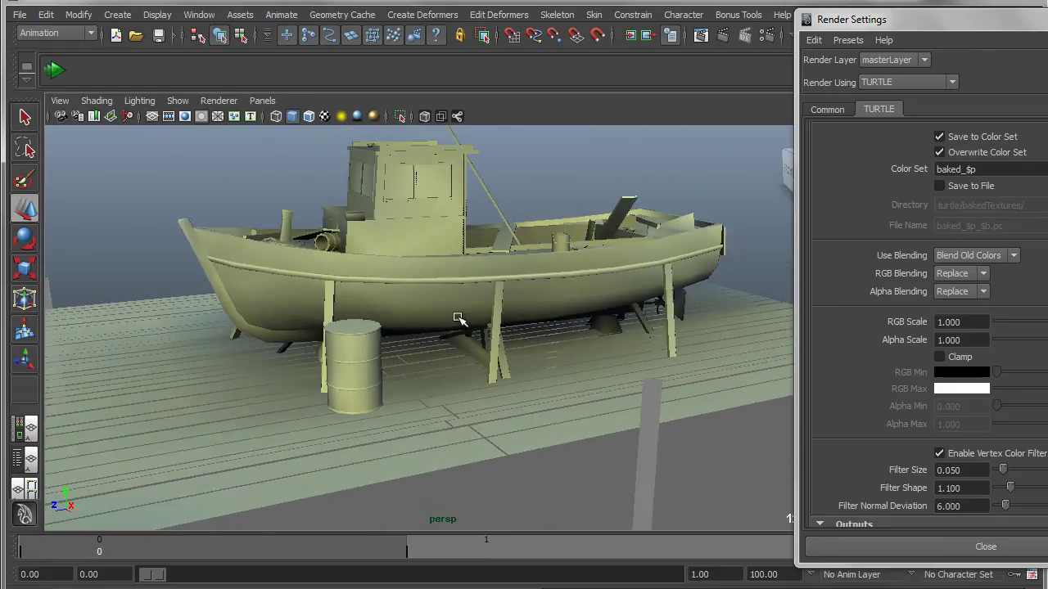
pyautogui.keyDown('alt'); pyautogui.moveTo(566, 326); pyautogui.dragTo(592, 320); pyautogui.keyUp('alt')
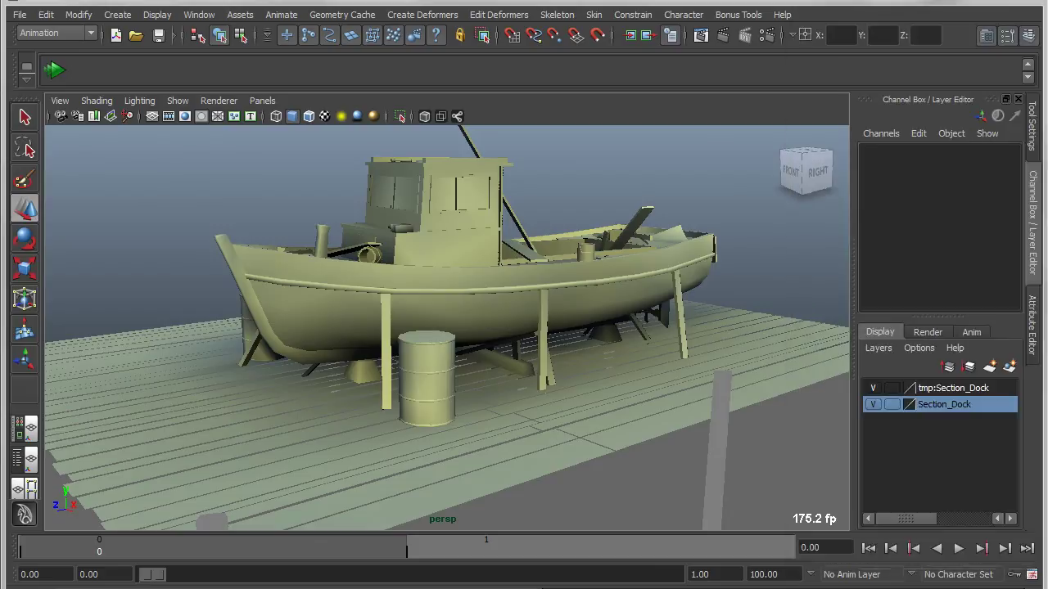
# Delete the four ilrHwBakeVisualizer materials in the Hypershade, then maximize the perspective view
pyautogui.click(25, 430)
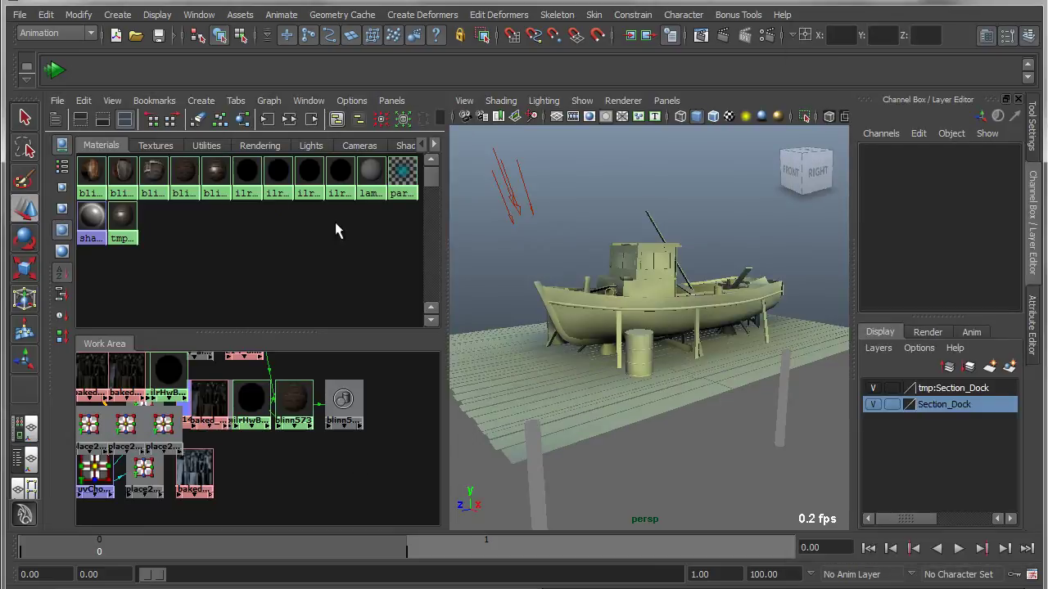
pyautogui.moveTo(335, 230); pyautogui.dragTo(248, 170)
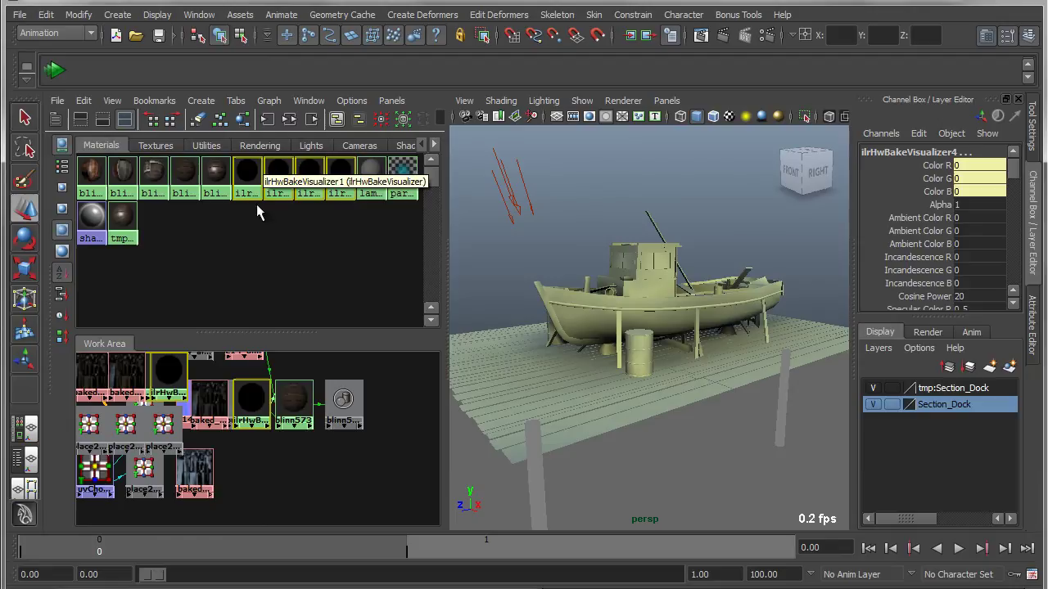
pyautogui.click(62, 208)
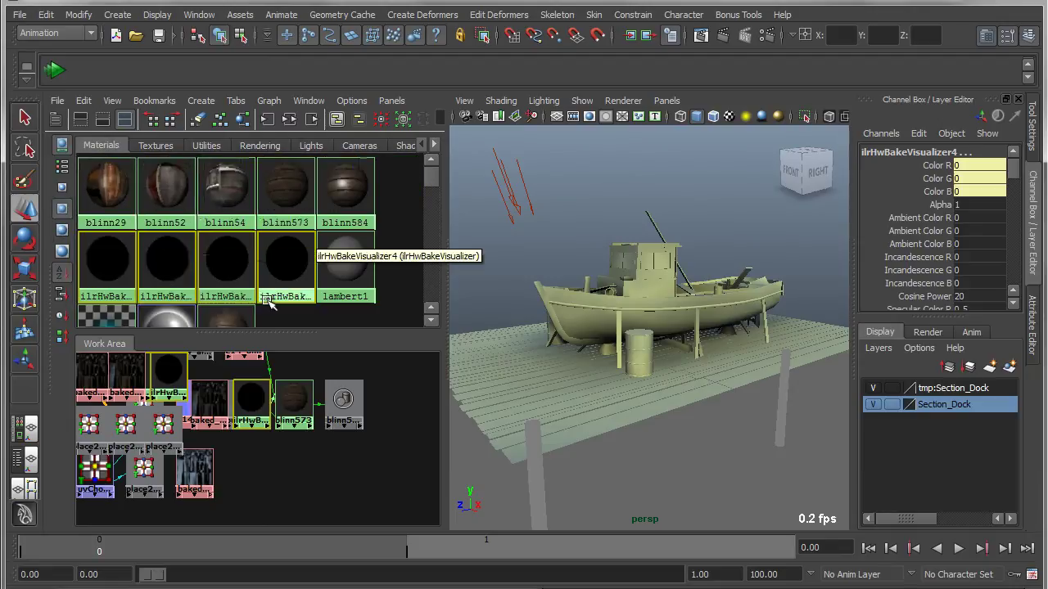
pyautogui.press('Delete')
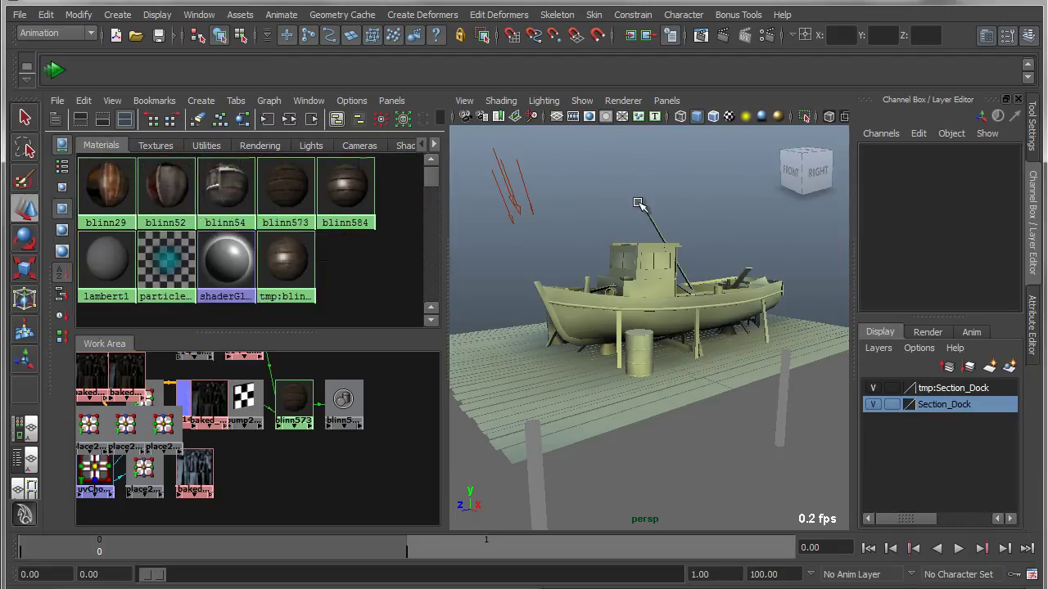
pyautogui.press('space')
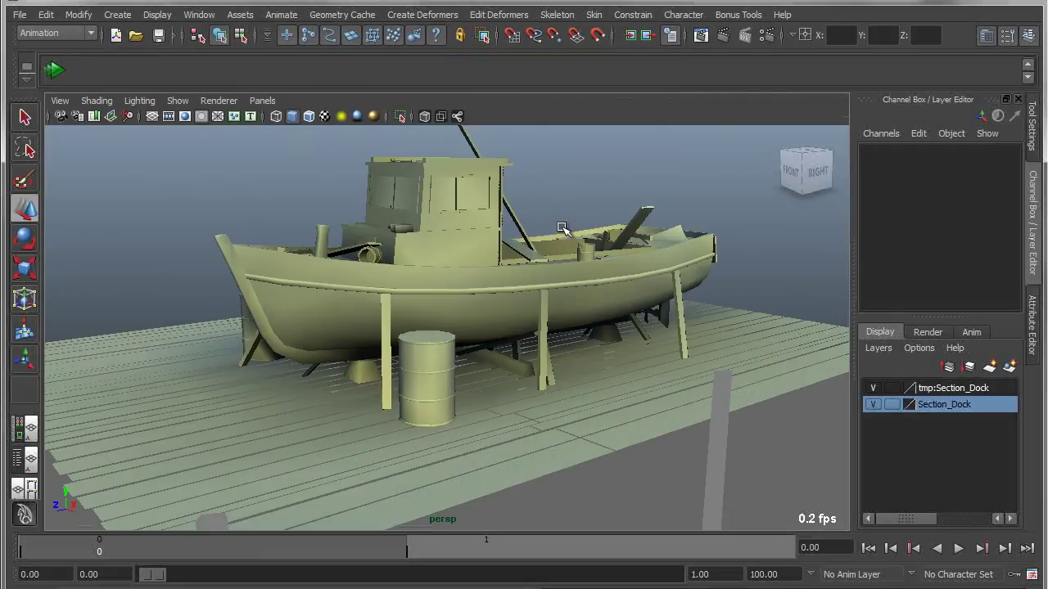
# Enable textured shading and show only baked vertex colours via Bonus Tools Vertex Color Display
pyautogui.press('6')
pyautogui.keyDown('alt'); pyautogui.moveTo(562, 228); pyautogui.dragTo(503, 309); pyautogui.keyUp('alt')
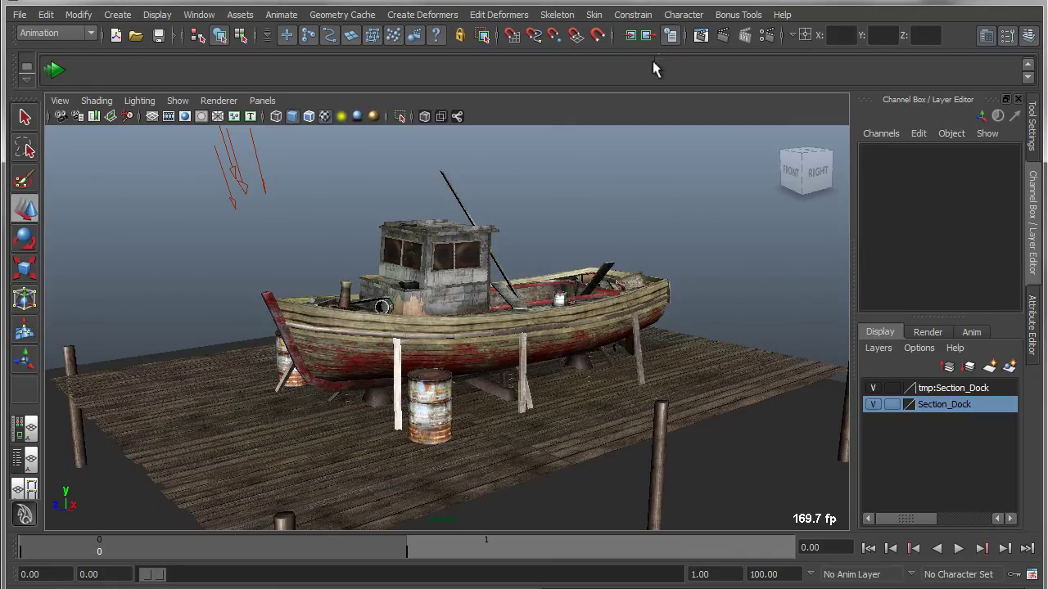
pyautogui.click(740, 14)
pyautogui.moveTo(747, 85)
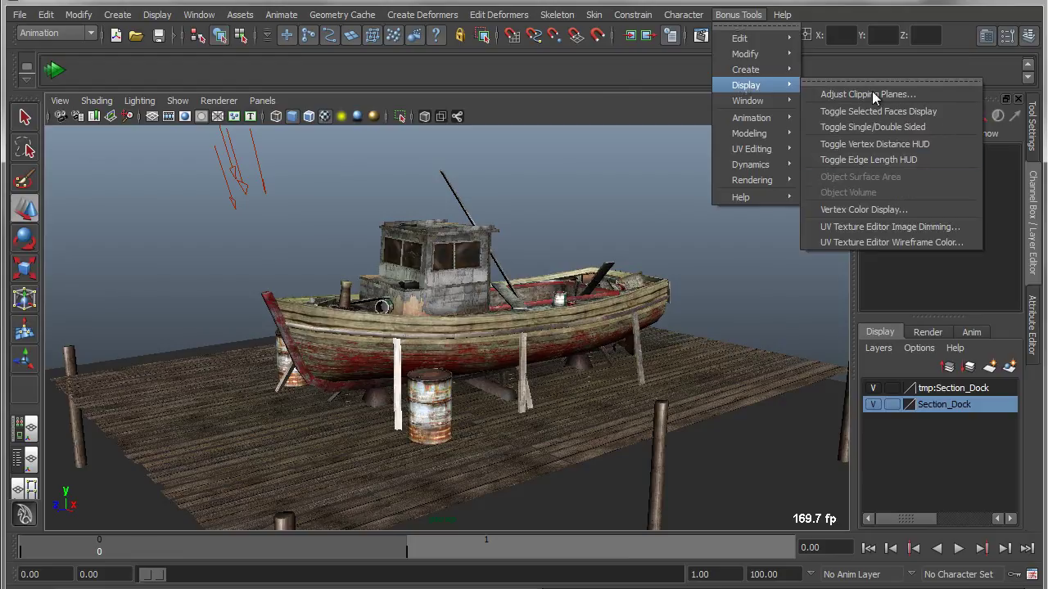
pyautogui.click(867, 211)
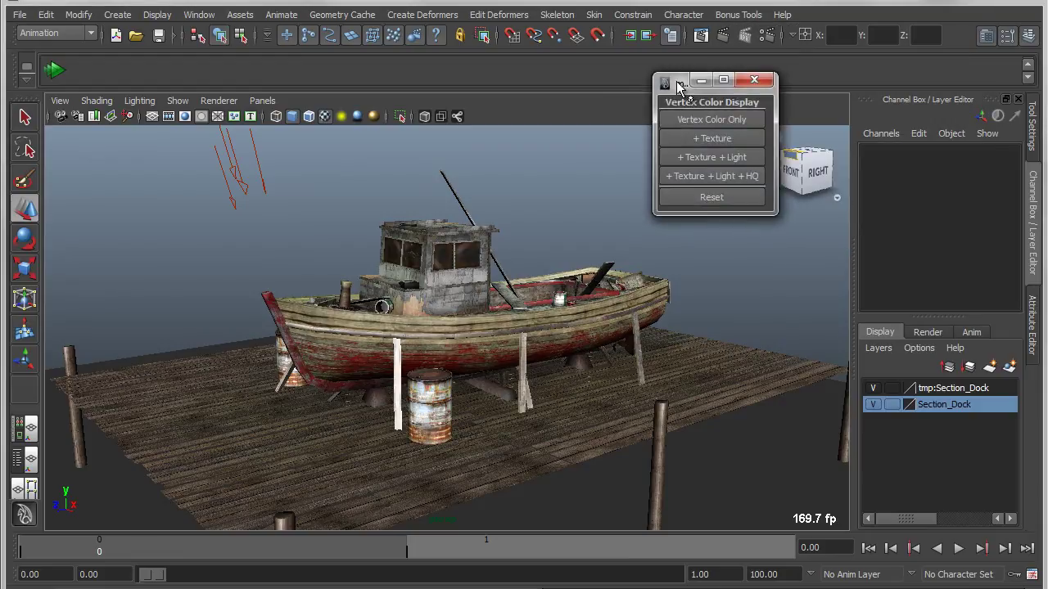
pyautogui.moveTo(687, 82); pyautogui.dragTo(704, 82)
pyautogui.click(732, 118)
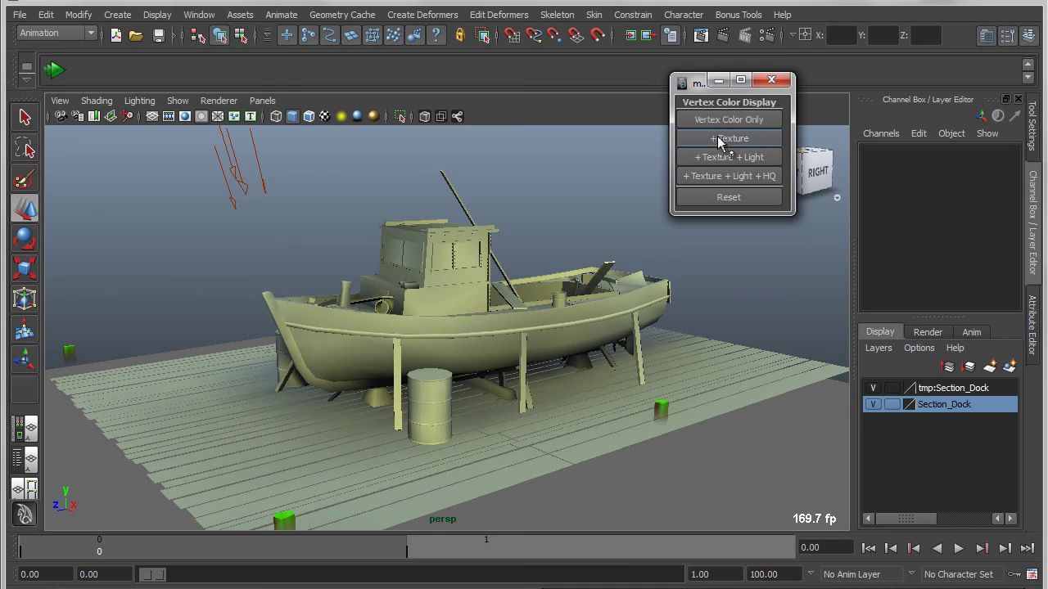
# Switch the display to +Texture to combine vertex colours with the wood and rust textures, then close in on the boat
pyautogui.click(719, 142)
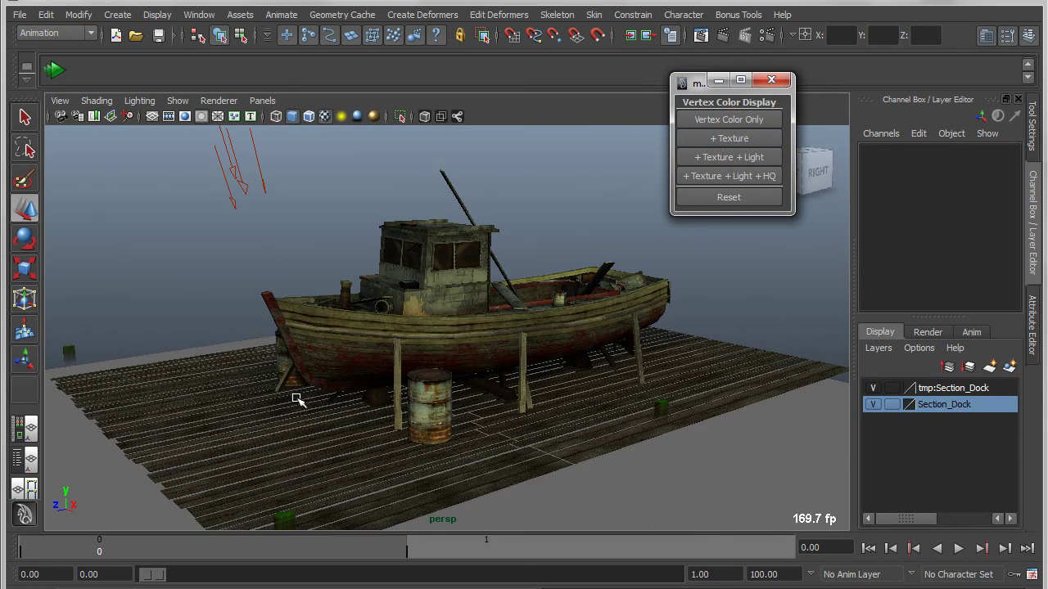
pyautogui.moveTo(299, 398)
pyautogui.keyDown('alt'); pyautogui.mouseDown()
pyautogui.moveTo(339, 418)
pyautogui.moveTo(573, 417)
pyautogui.moveTo(344, 423)
pyautogui.moveTo(545, 414)
pyautogui.moveTo(328, 416)
pyautogui.moveTo(335, 421)
pyautogui.moveTo(318, 398)
pyautogui.mouseUp(); pyautogui.keyUp('alt')
pyautogui.scroll(3, 370, 402)
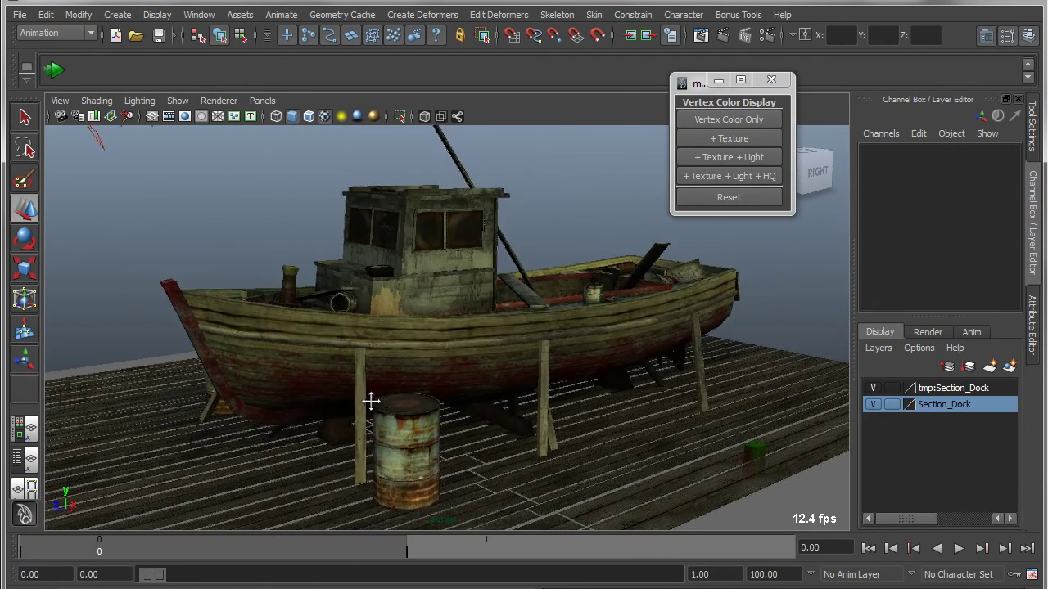